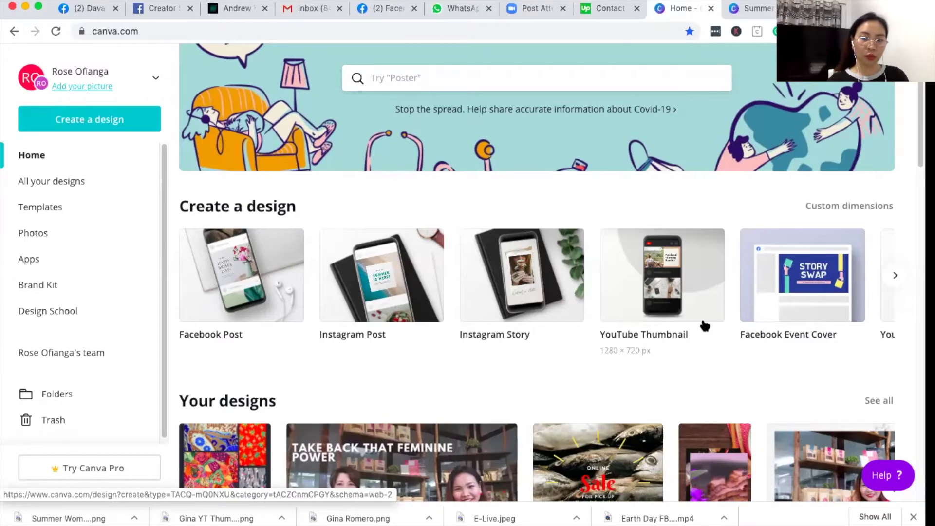
Create a YouTube Thumbnail design and apply the "The Dress Express" template to its blank page
{"action": "left_click", "coordinate": [634, 256]}
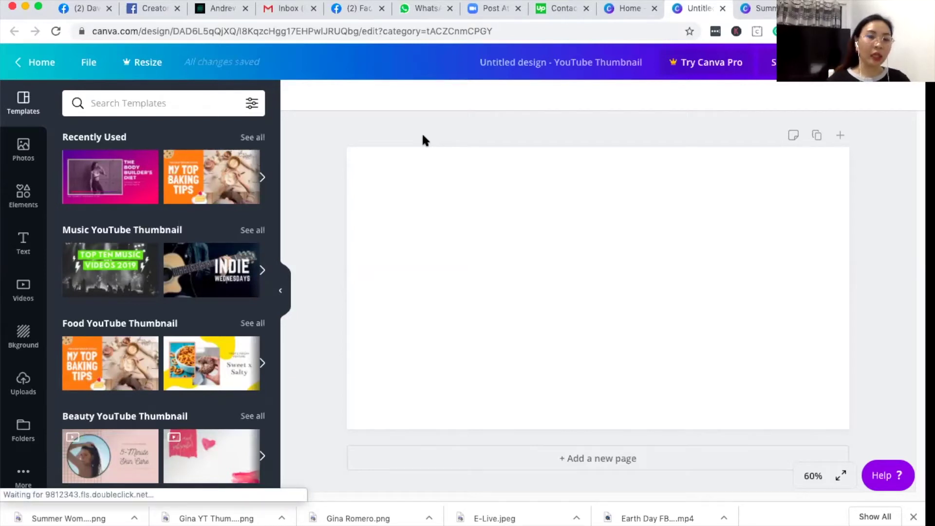
{"action": "scroll", "coordinate": [186, 317], "scroll_direction": "down", "scroll_amount": 5}
{"action": "scroll", "coordinate": [188, 321], "scroll_direction": "down", "scroll_amount": 1}
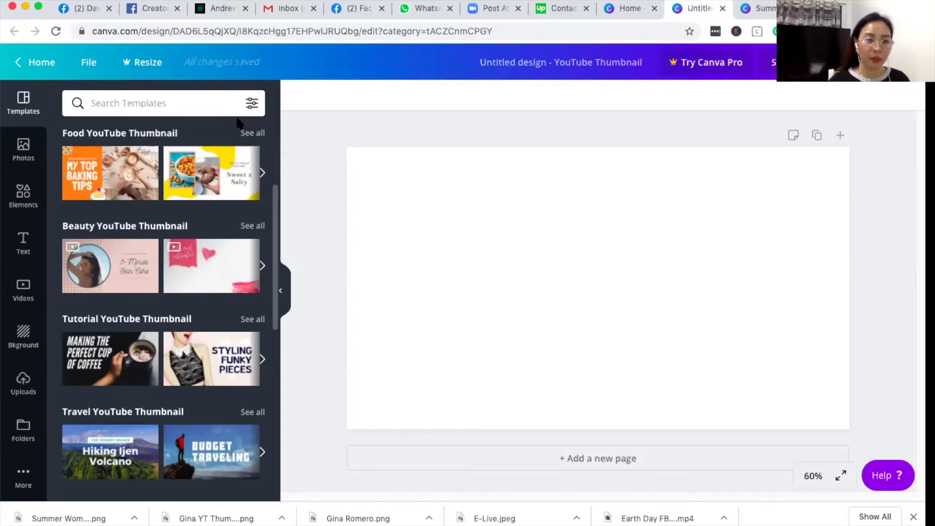
{"action": "scroll", "coordinate": [223, 229], "scroll_direction": "down", "scroll_amount": 2}
{"action": "scroll", "coordinate": [223, 230], "scroll_direction": "up", "scroll_amount": 3}
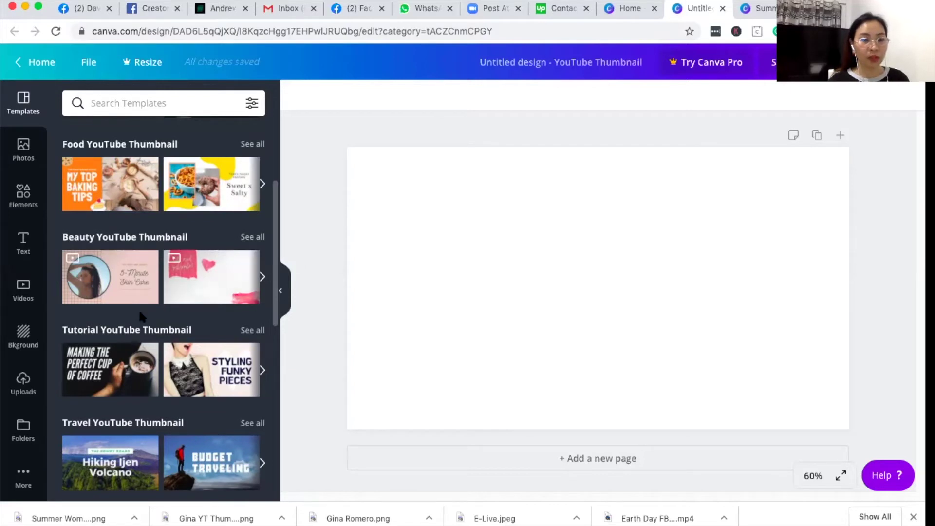
{"action": "scroll", "coordinate": [141, 317], "scroll_direction": "down", "scroll_amount": 3}
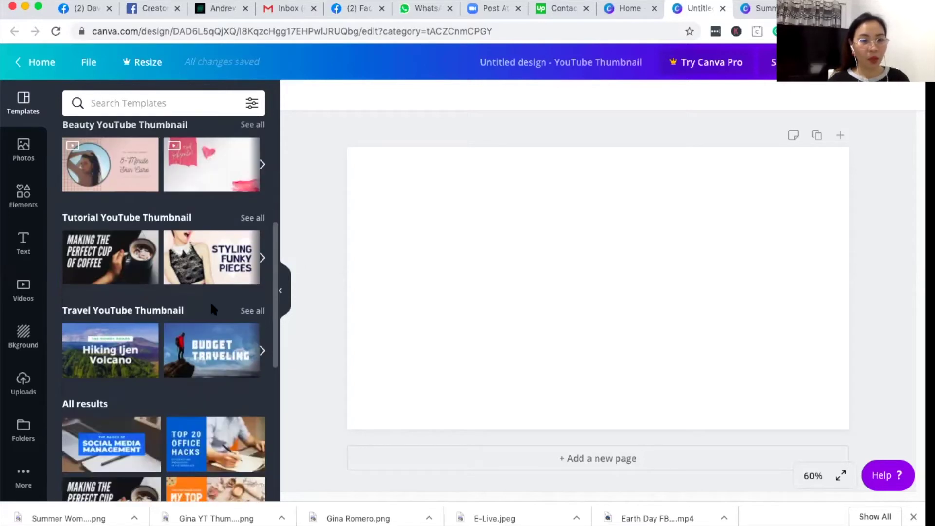
{"action": "scroll", "coordinate": [214, 304], "scroll_direction": "down", "scroll_amount": 3}
{"action": "scroll", "coordinate": [214, 307], "scroll_direction": "up", "scroll_amount": 5}
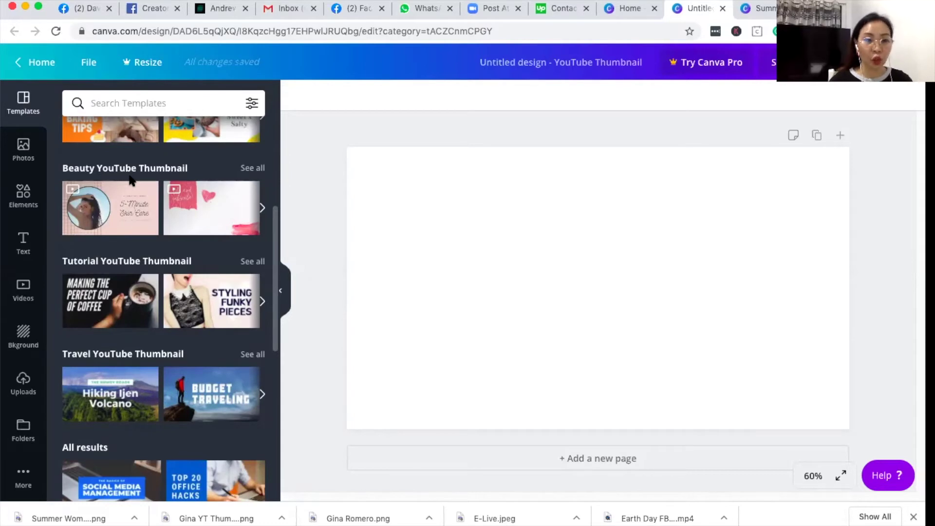
{"action": "left_click", "coordinate": [73, 194]}
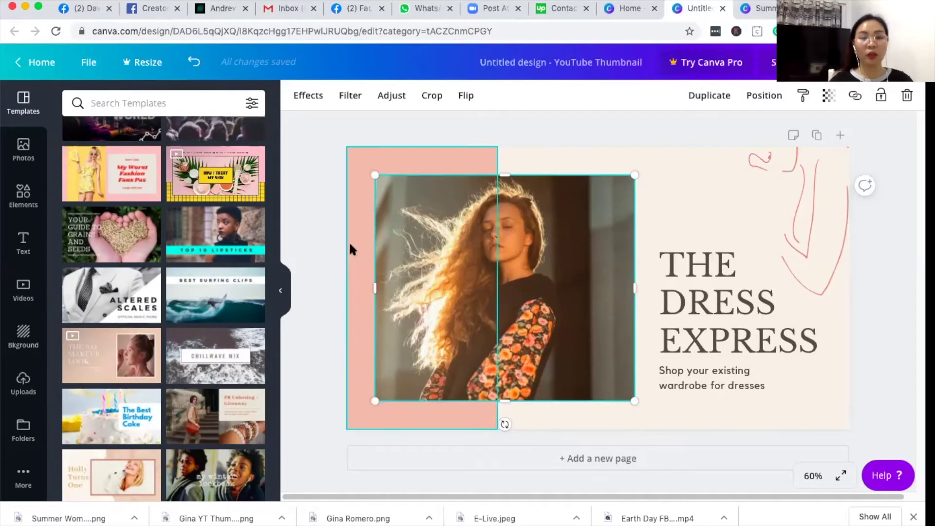
Replace the template's photo of the woman with the first Beach stock video, placed inside the photo's frame
{"action": "left_click", "coordinate": [318, 214]}
{"action": "left_click", "coordinate": [417, 230]}
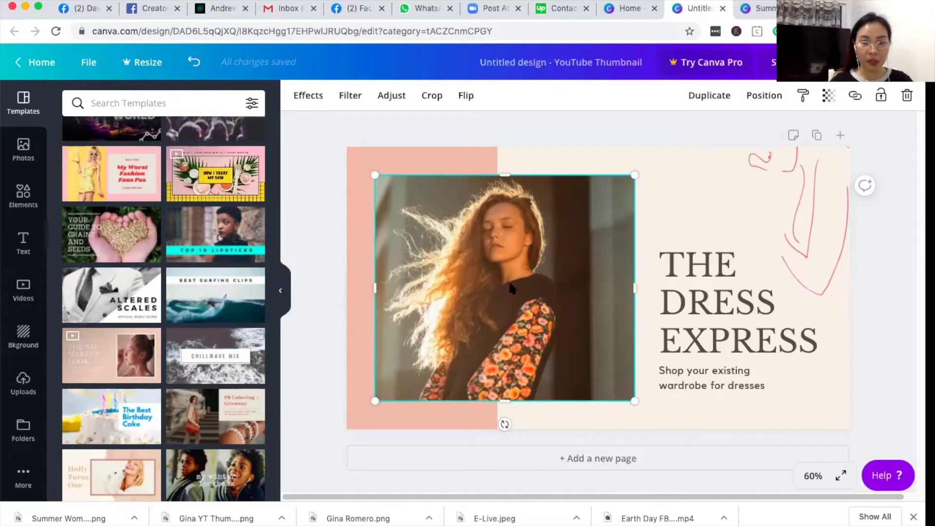
{"action": "left_click", "coordinate": [16, 291]}
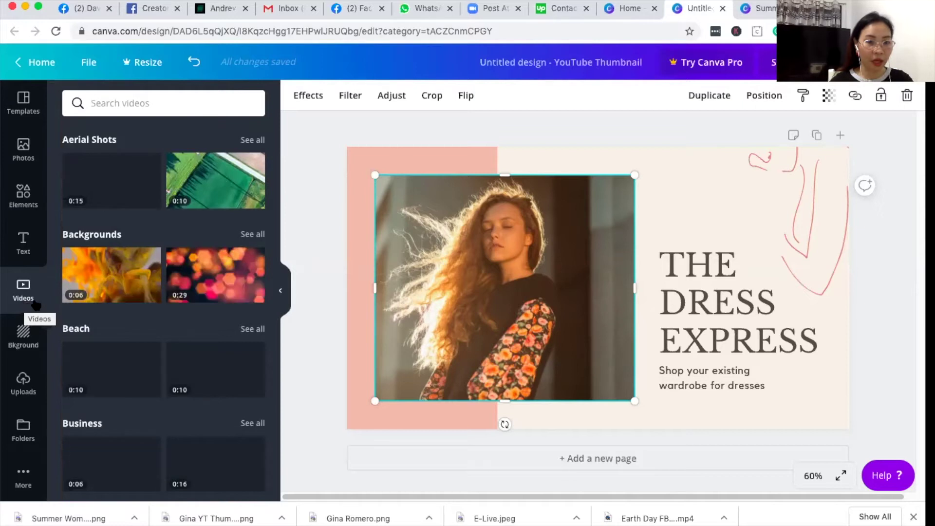
{"action": "mouse_move", "coordinate": [157, 356]}
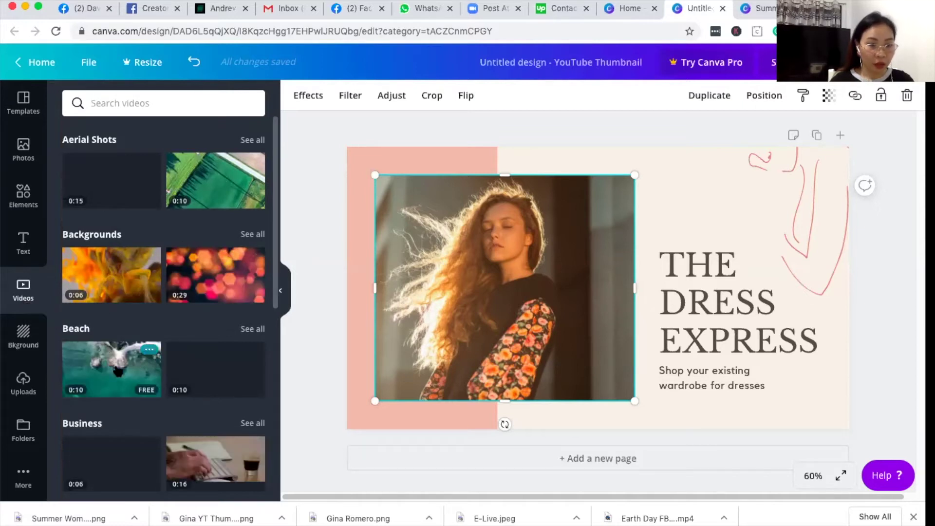
{"action": "left_click", "coordinate": [107, 381]}
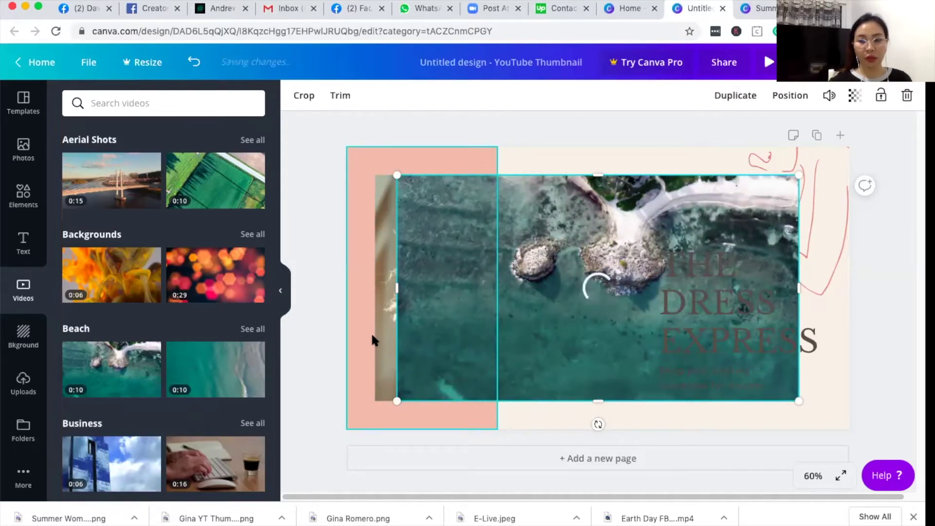
{"action": "key", "text": "Delete"}
{"action": "left_click_drag", "start_coordinate": [131, 375], "coordinate": [453, 238]}
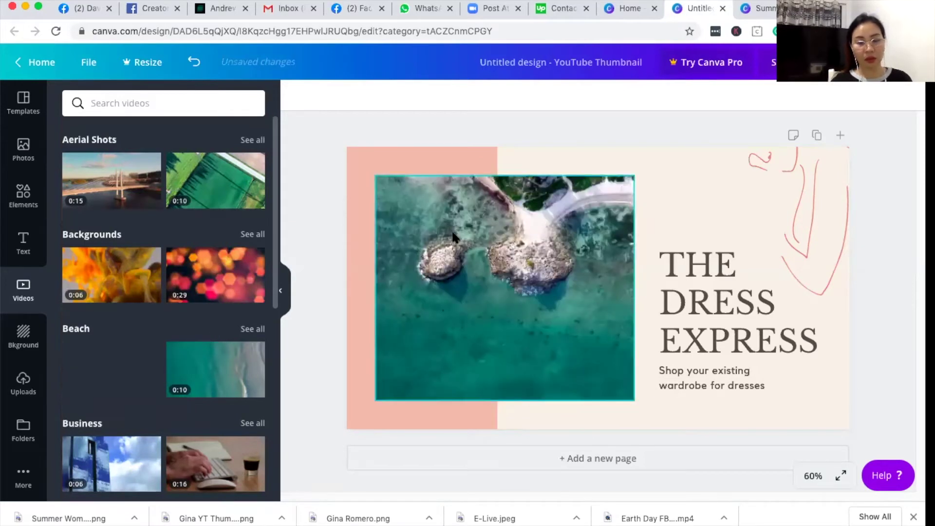
{"action": "left_click_drag", "start_coordinate": [452, 237], "coordinate": [453, 237]}
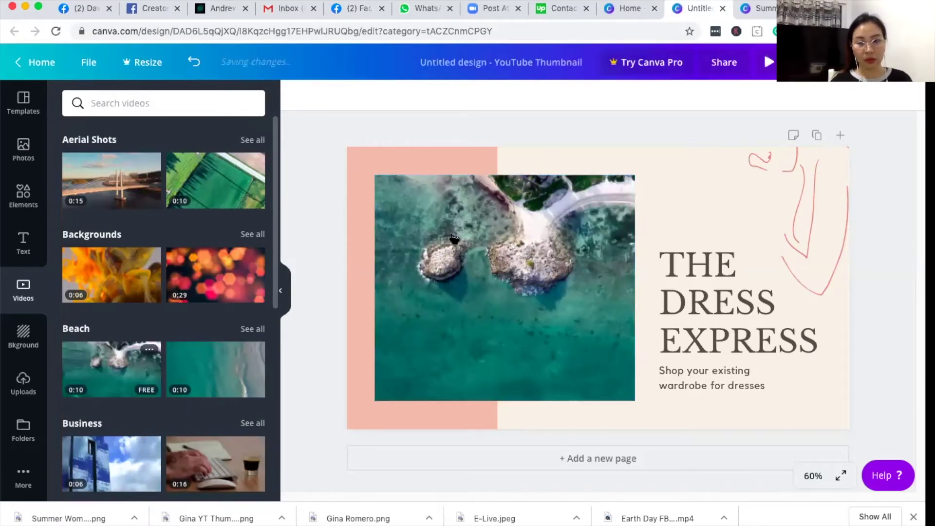
Widen the beach video by extending its right edge across most of the title text
{"action": "left_click", "coordinate": [495, 301]}
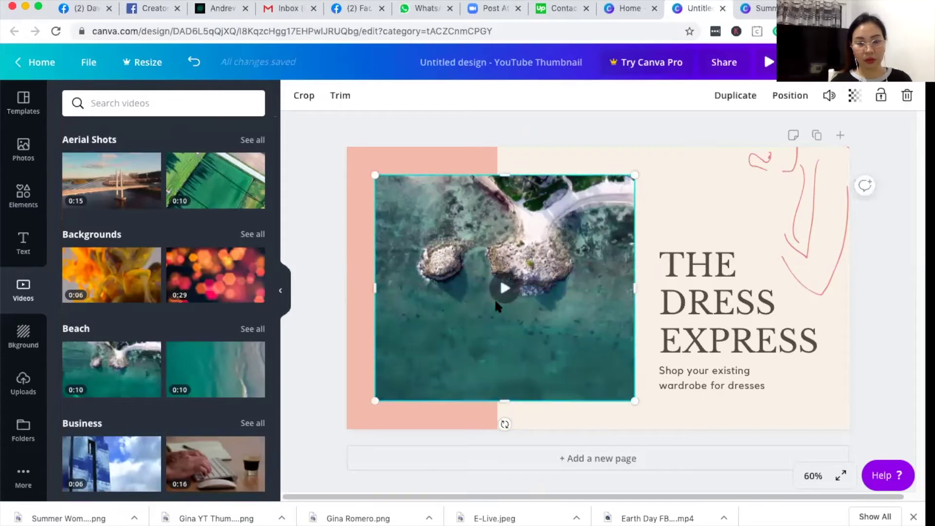
{"action": "mouse_move", "coordinate": [511, 285]}
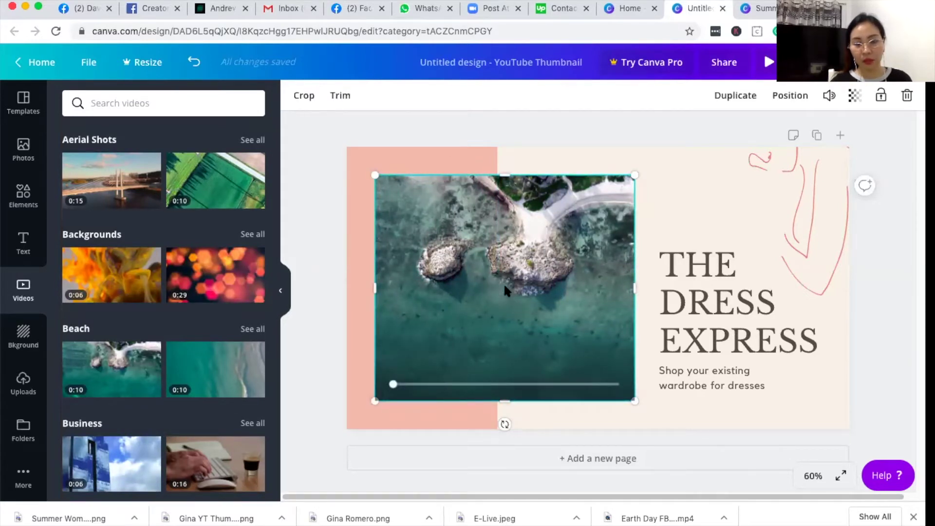
{"action": "left_click_drag", "start_coordinate": [634, 288], "coordinate": [762, 292]}
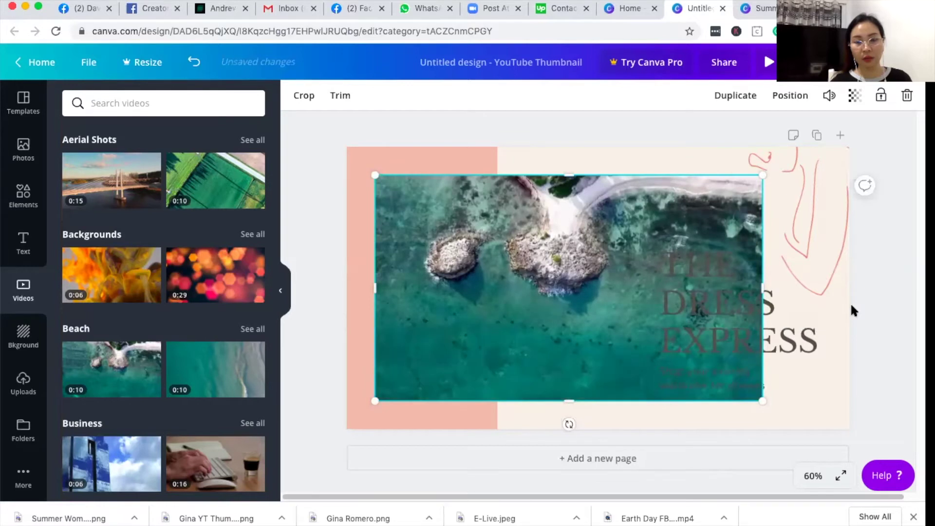
{"action": "left_click", "coordinate": [326, 208]}
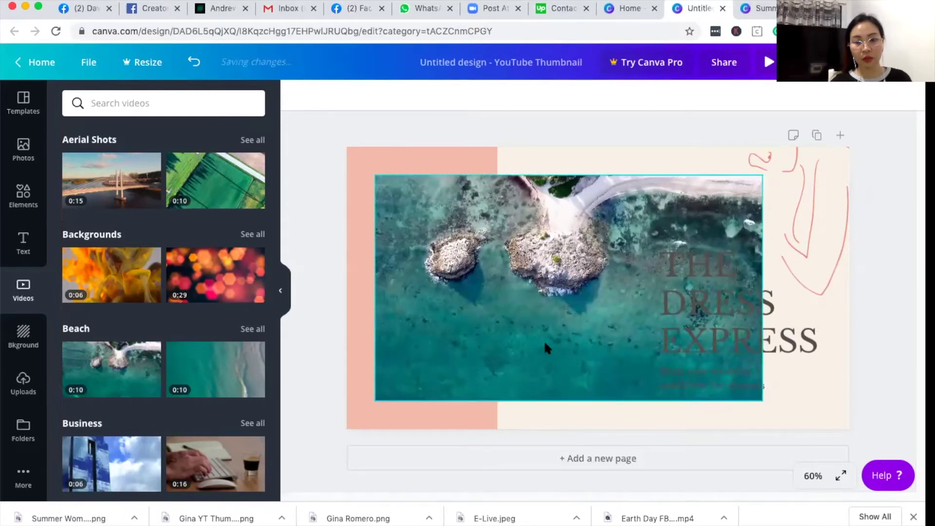
{"action": "left_click", "coordinate": [569, 290]}
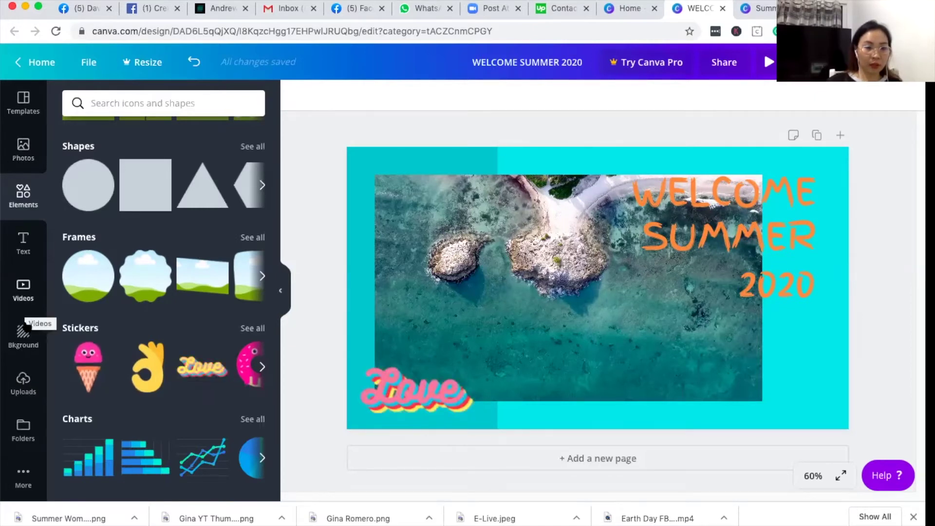
Look over the available apps and integrations and the design's download file type
{"action": "left_click", "coordinate": [23, 475]}
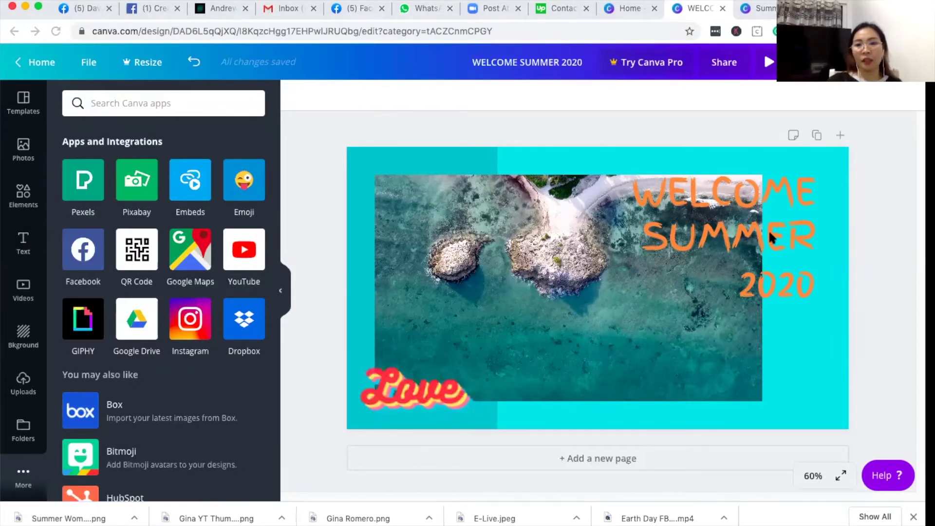
{"action": "left_click", "coordinate": [798, 62]}
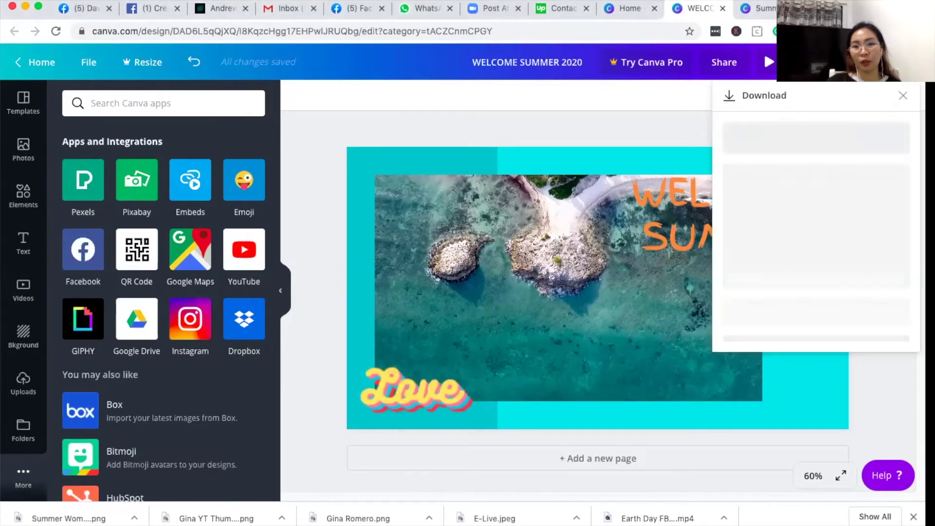
{"action": "left_click", "coordinate": [681, 119]}
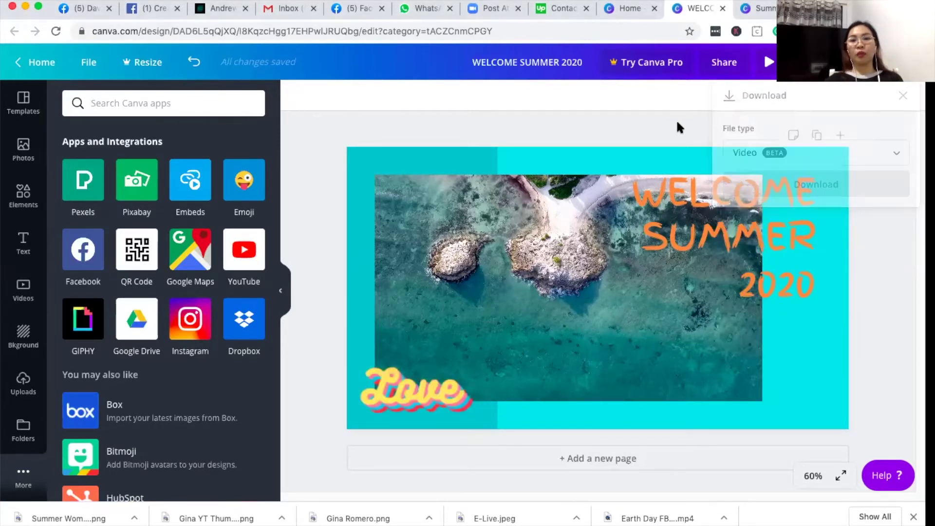
Play the preview of the "WELCOME SUMMER 2020" thumbnail and return to the editor
{"action": "left_click", "coordinate": [768, 62]}
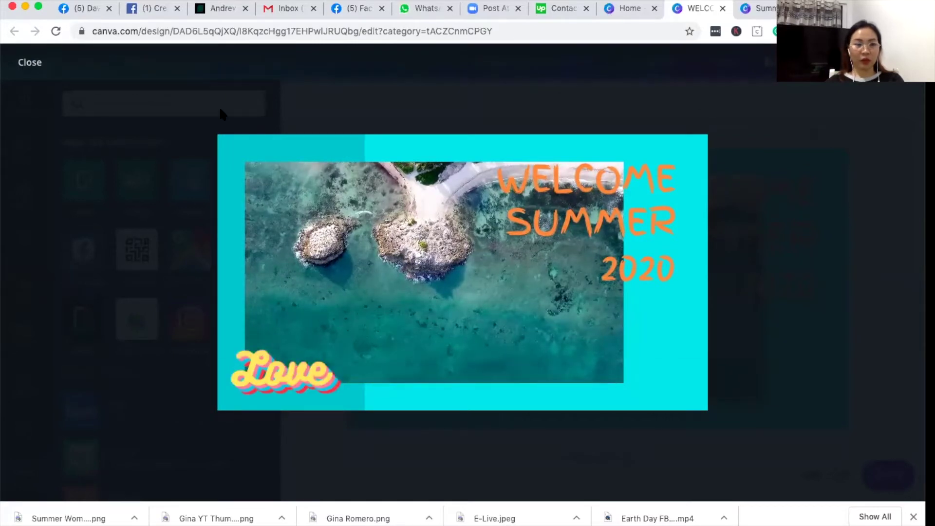
{"action": "left_click", "coordinate": [26, 67]}
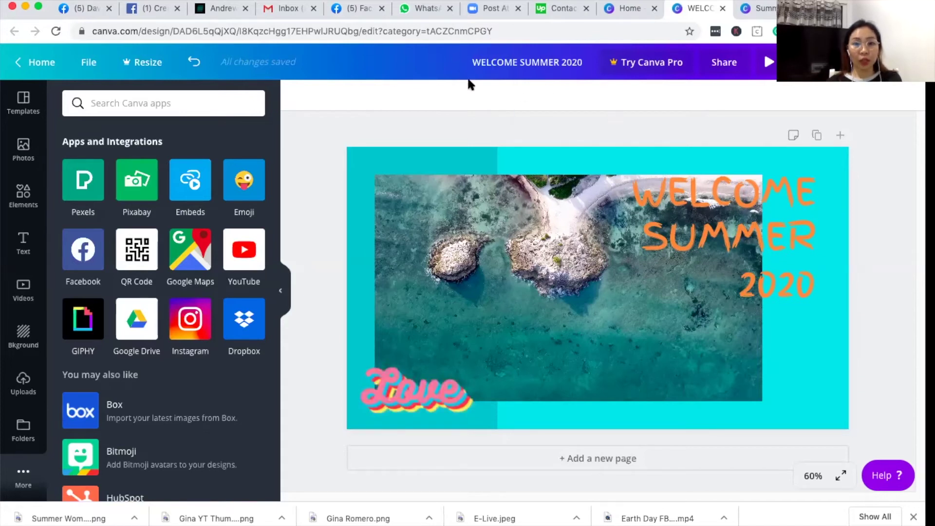
Switch to the "Sud-an Instagram Story" design, inspect its pork steak video and background, and play its preview
{"action": "left_click", "coordinate": [620, 10]}
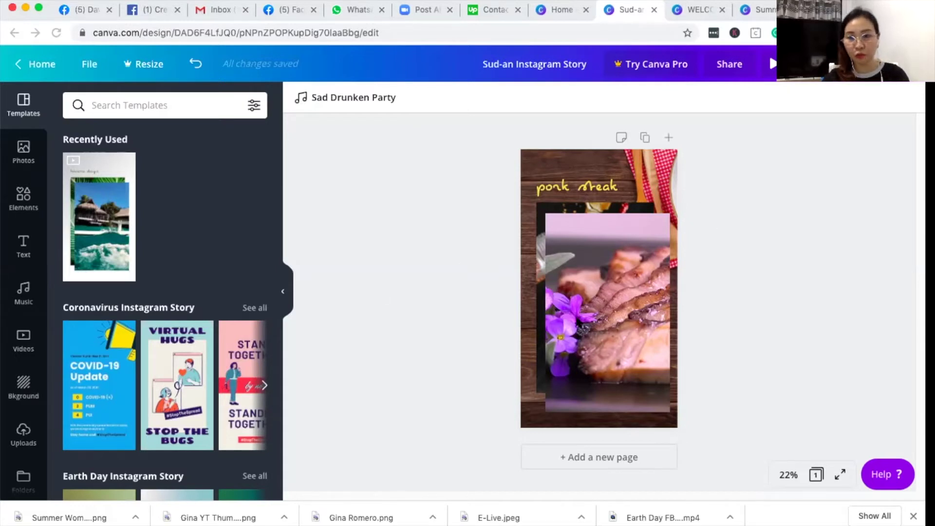
{"action": "left_click", "coordinate": [590, 295]}
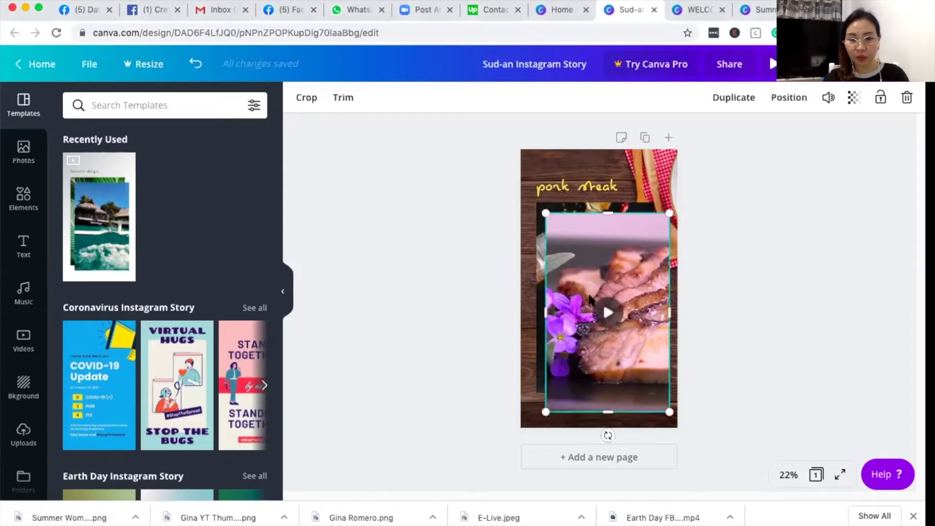
{"action": "left_click", "coordinate": [546, 149]}
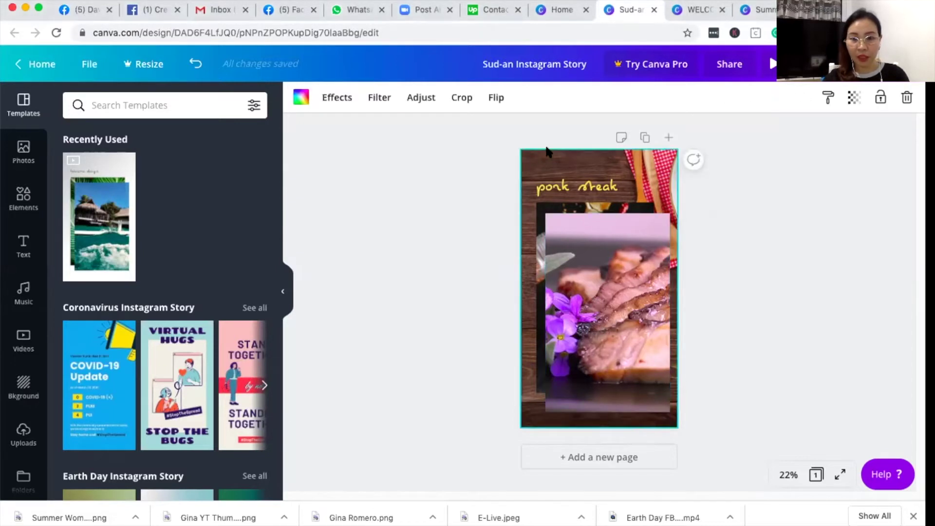
{"action": "left_click", "coordinate": [773, 63]}
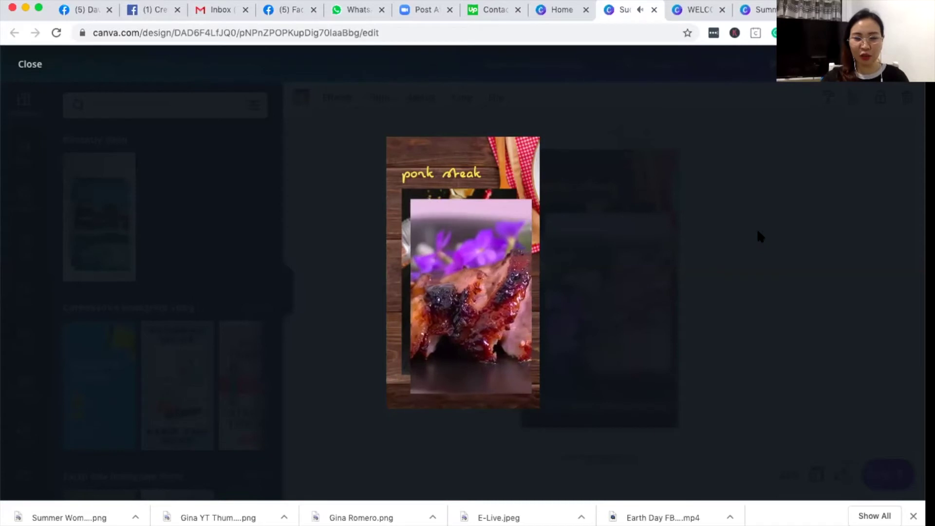
{"action": "key", "text": "Escape"}
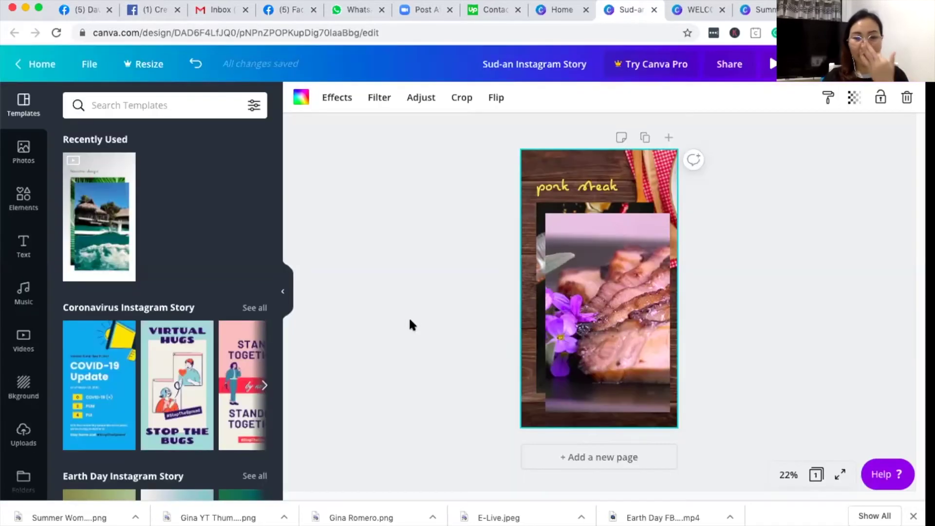
Add a second page to the story and apply the animated Dark Modern template with the forest road background
{"action": "left_click", "coordinate": [588, 458]}
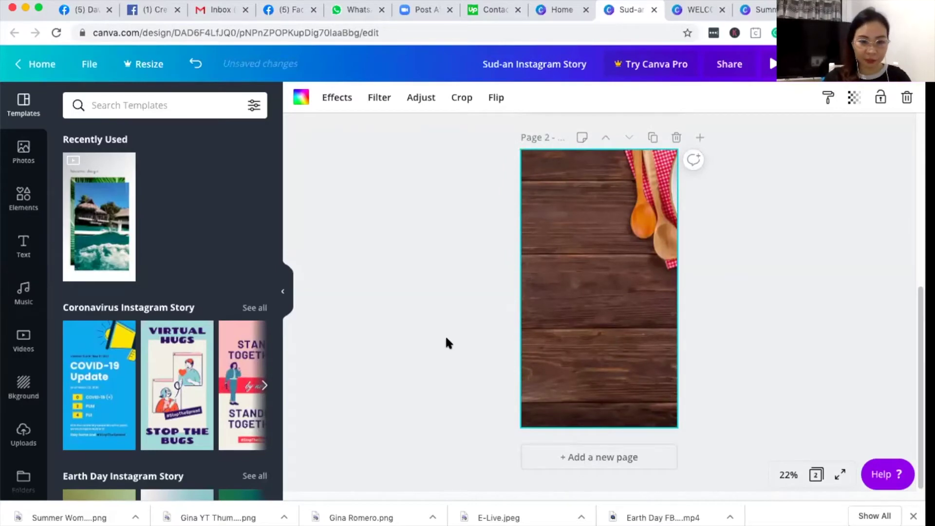
{"action": "scroll", "coordinate": [141, 363], "scroll_direction": "down", "scroll_amount": 8}
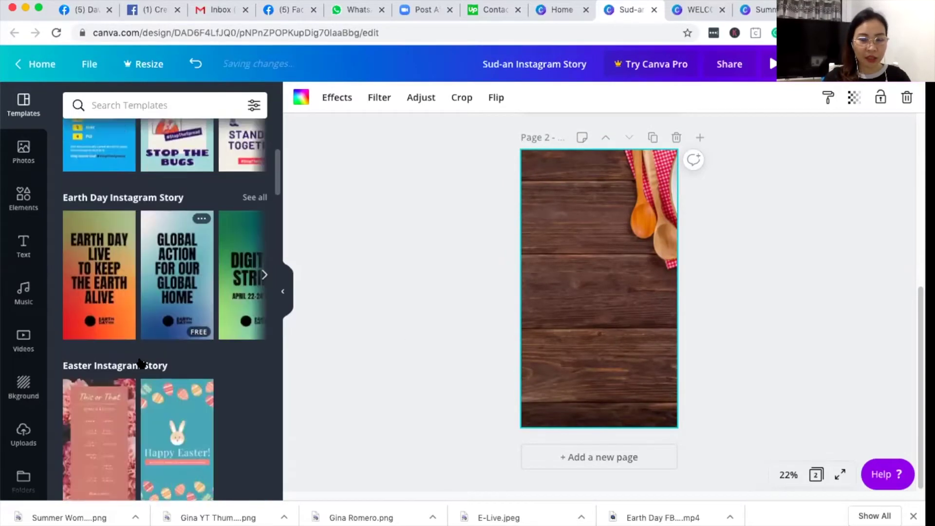
{"action": "scroll", "coordinate": [140, 362], "scroll_direction": "down", "scroll_amount": 10}
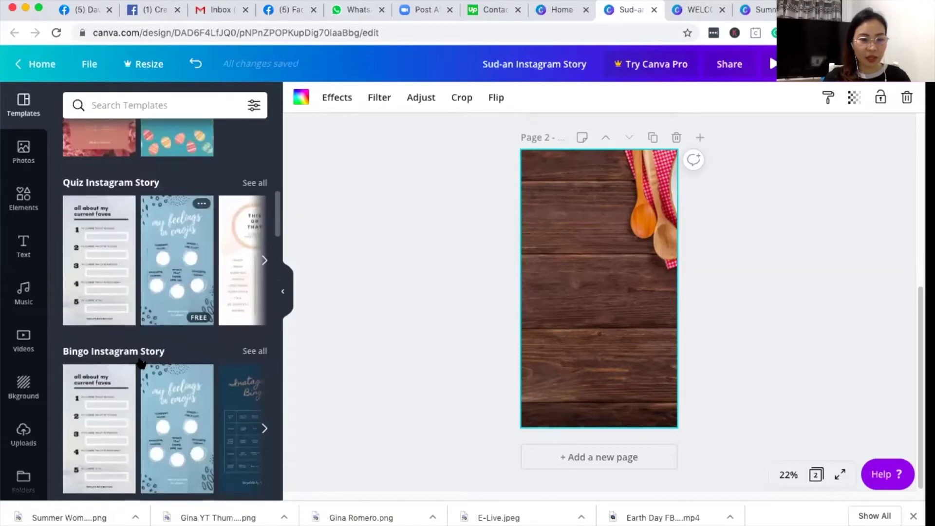
{"action": "scroll", "coordinate": [140, 363], "scroll_direction": "down", "scroll_amount": 2}
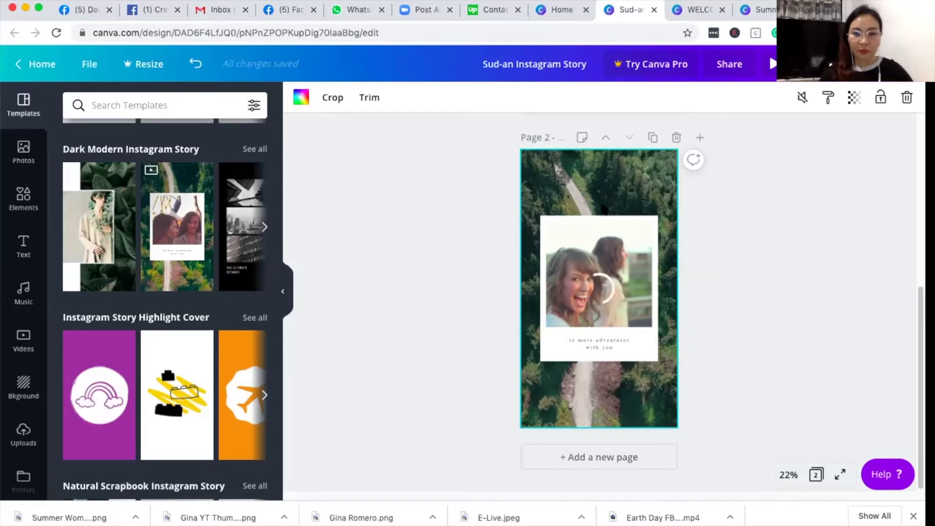
{"action": "mouse_move", "coordinate": [641, 265]}
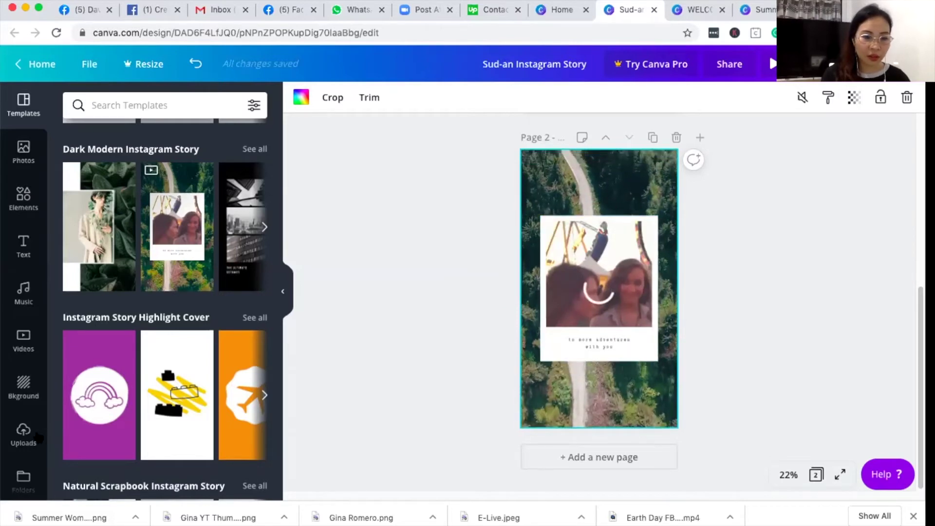
Browse the stock video library's categories, such as Business, Cities, Food, Mountains, Nature and People
{"action": "scroll", "coordinate": [177, 295], "scroll_direction": "up", "scroll_amount": 2}
{"action": "scroll", "coordinate": [179, 303], "scroll_direction": "up", "scroll_amount": 1}
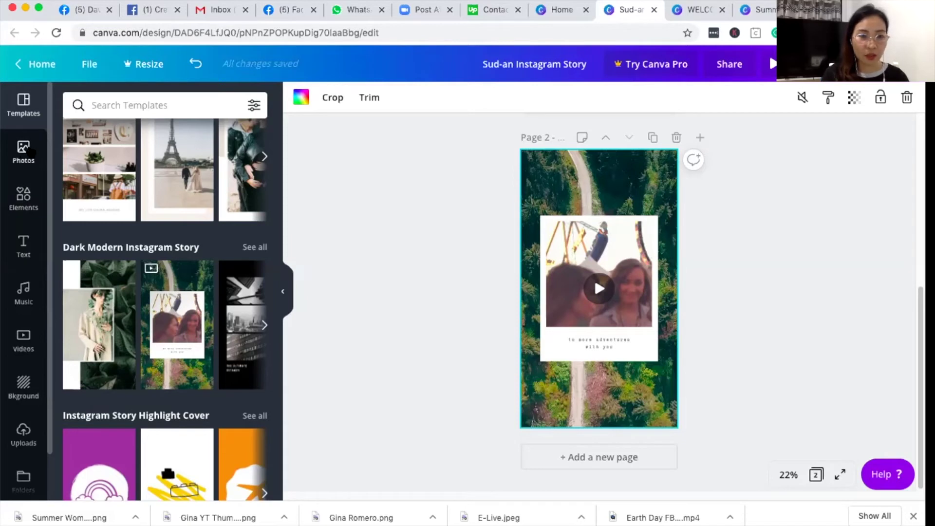
{"action": "left_click", "coordinate": [25, 344]}
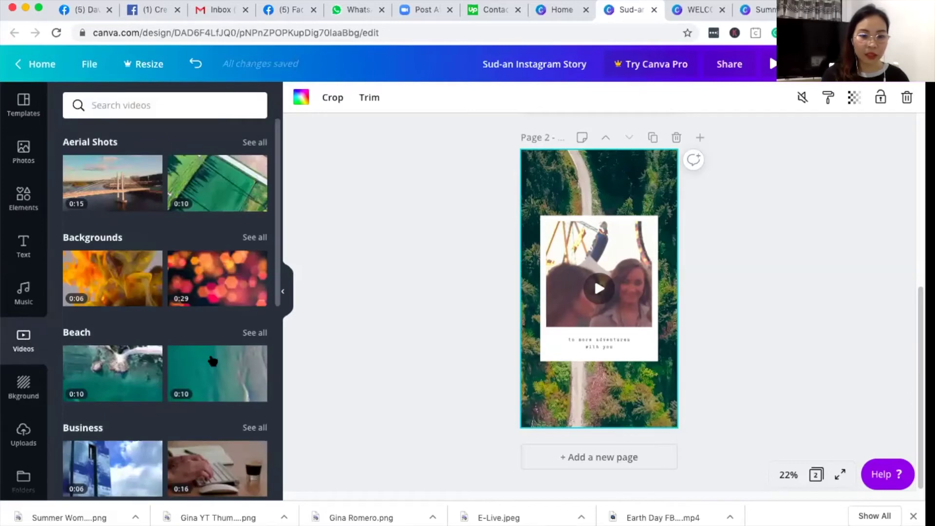
{"action": "scroll", "coordinate": [212, 360], "scroll_direction": "down", "scroll_amount": 3}
{"action": "scroll", "coordinate": [212, 360], "scroll_direction": "down", "scroll_amount": 2}
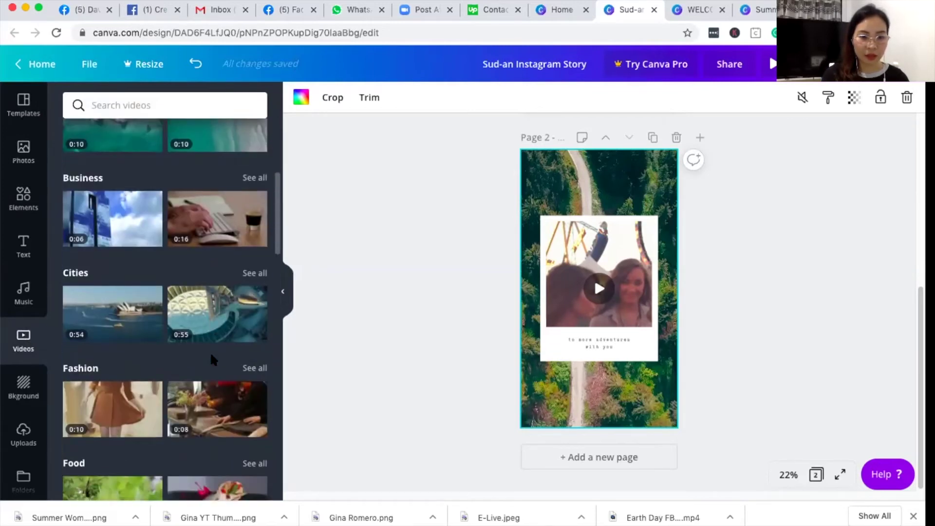
{"action": "scroll", "coordinate": [212, 361], "scroll_direction": "down", "scroll_amount": 3}
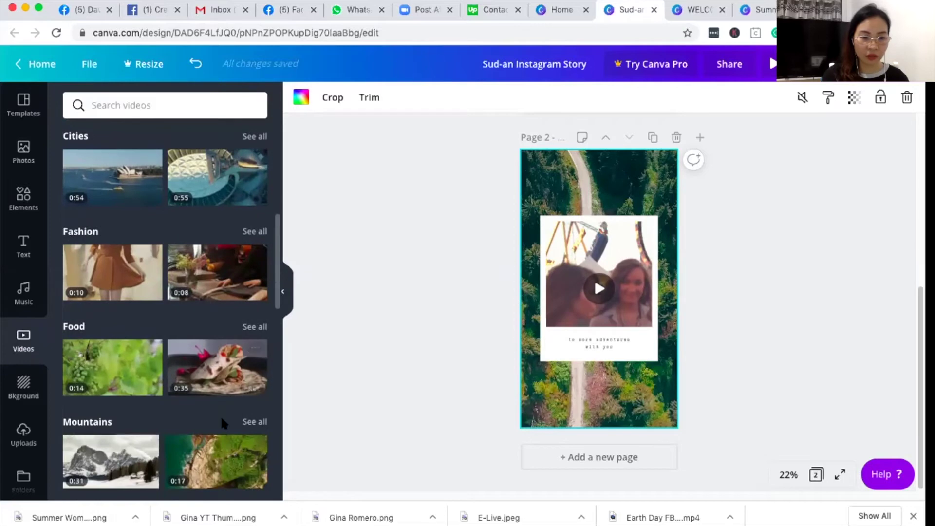
{"action": "scroll", "coordinate": [221, 415], "scroll_direction": "down", "scroll_amount": 2}
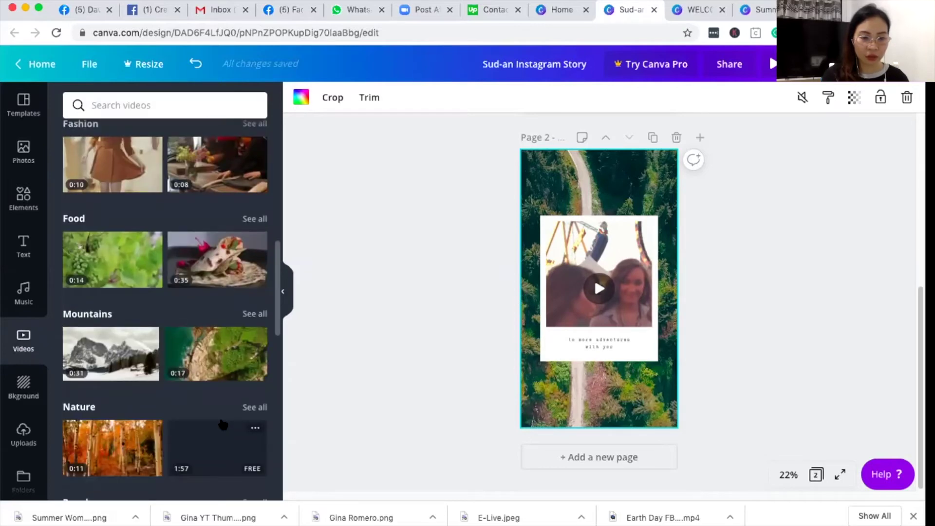
{"action": "scroll", "coordinate": [223, 425], "scroll_direction": "down", "scroll_amount": 1}
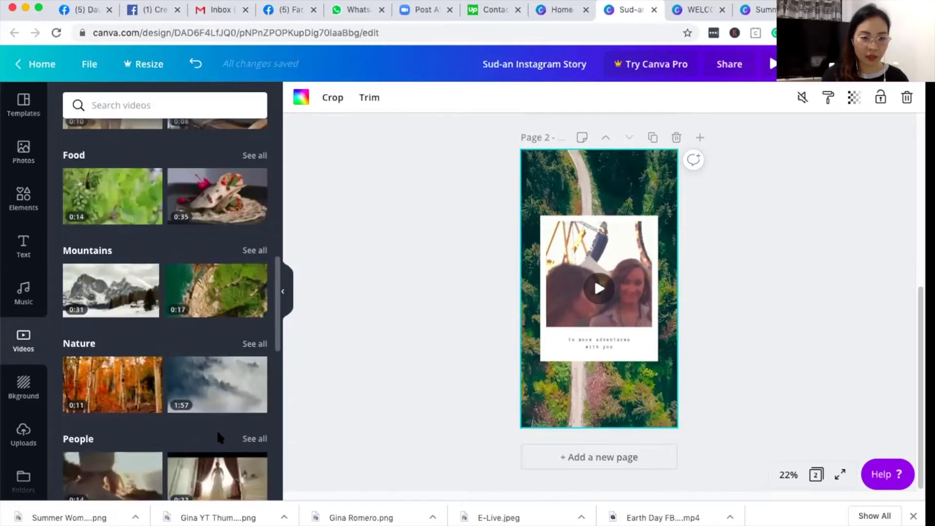
{"action": "scroll", "coordinate": [217, 429], "scroll_direction": "down", "scroll_amount": 1}
{"action": "scroll", "coordinate": [236, 307], "scroll_direction": "up", "scroll_amount": 2}
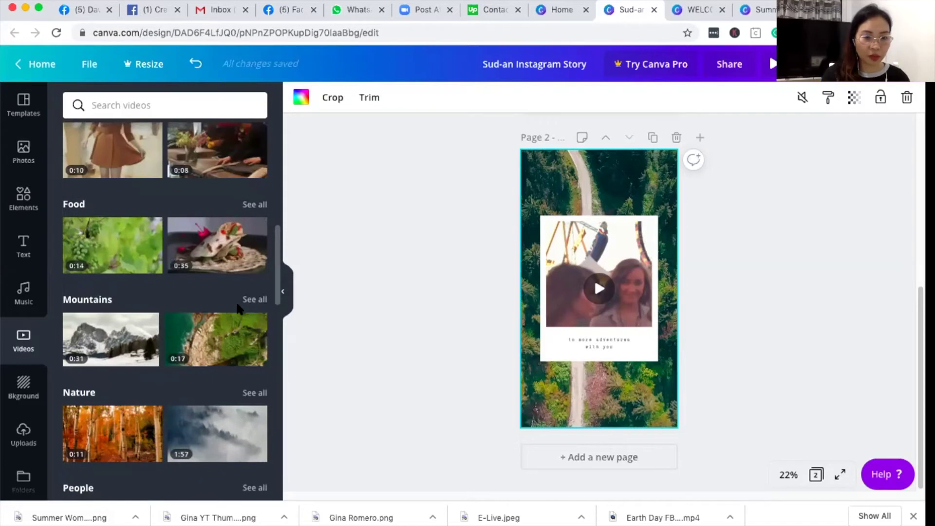
{"action": "scroll", "coordinate": [239, 307], "scroll_direction": "up", "scroll_amount": 4}
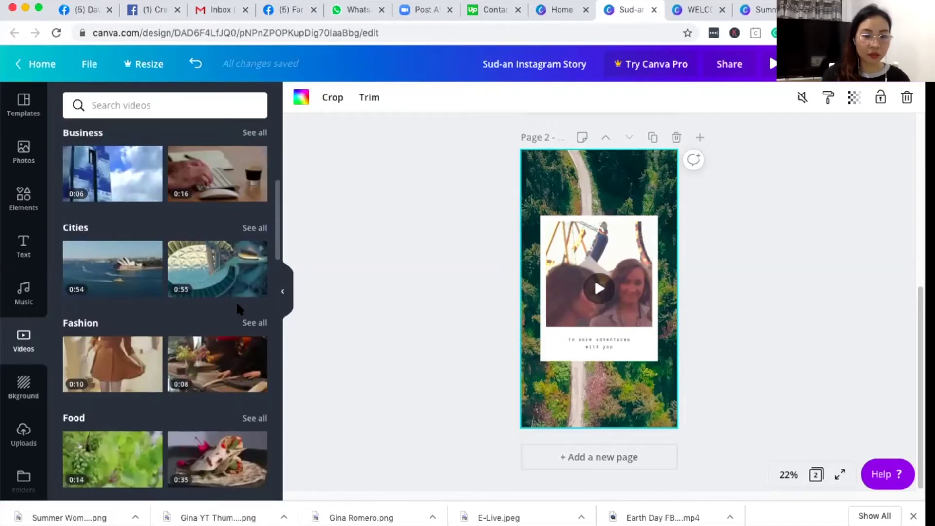
{"action": "scroll", "coordinate": [237, 304], "scroll_direction": "up", "scroll_amount": 5}
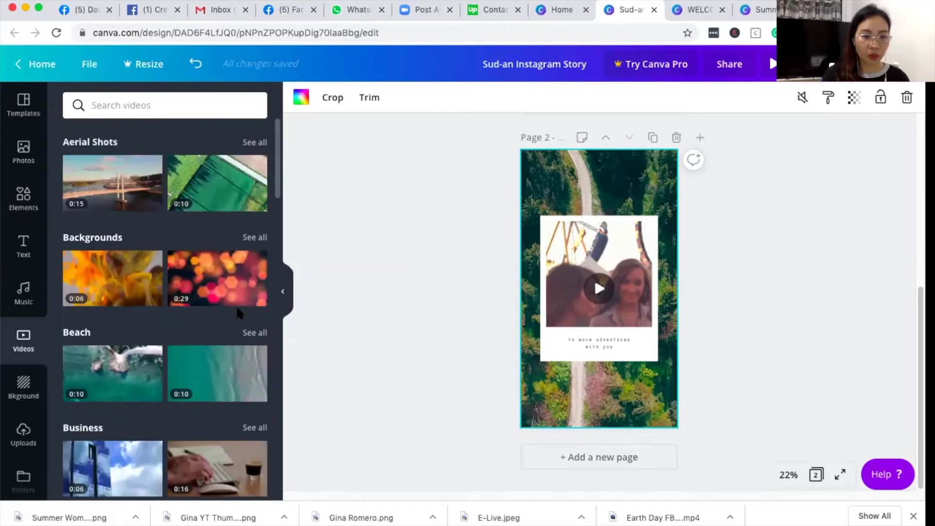
Replace page 2's background with the 17-second aerial coastline video from the Mountains category
{"action": "scroll", "coordinate": [238, 340], "scroll_direction": "down", "scroll_amount": 8}
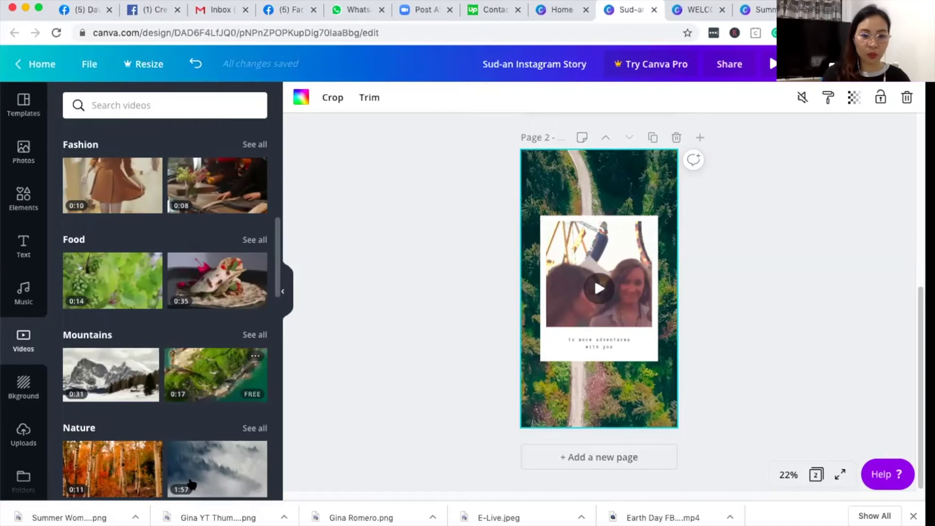
{"action": "left_click_drag", "start_coordinate": [195, 371], "coordinate": [566, 168]}
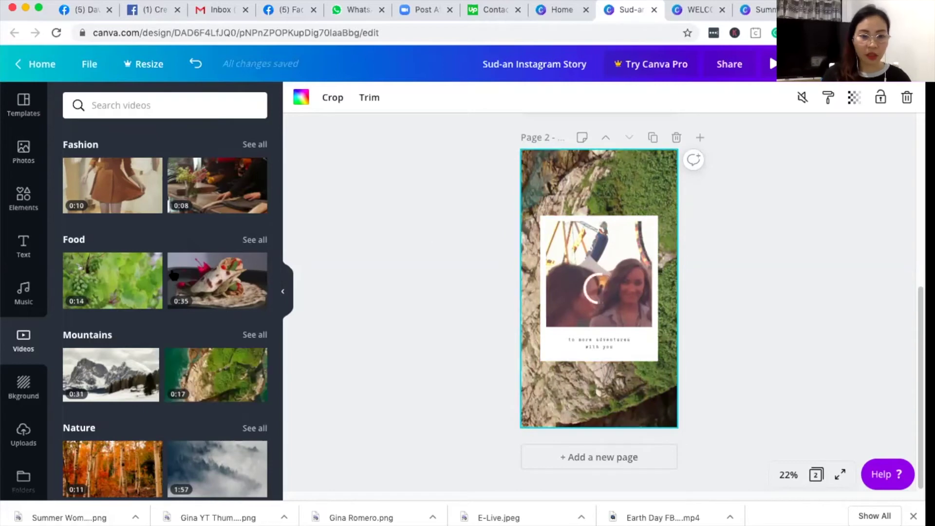
Fill page 2's framed card with the 14-second People video and replace the background with the 28-second Sea video of waves on rocks
{"action": "scroll", "coordinate": [174, 276], "scroll_direction": "down", "scroll_amount": 3}
{"action": "scroll", "coordinate": [174, 275], "scroll_direction": "down", "scroll_amount": 3}
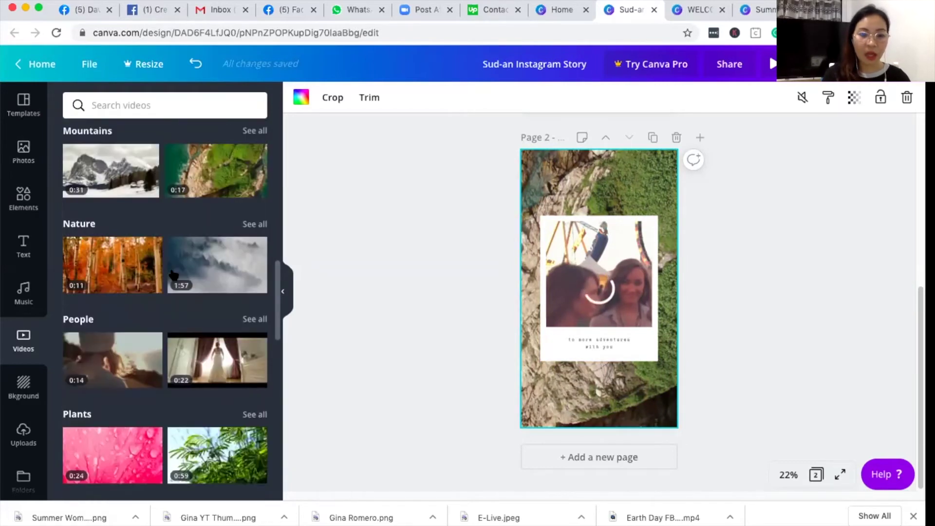
{"action": "mouse_move", "coordinate": [237, 313]}
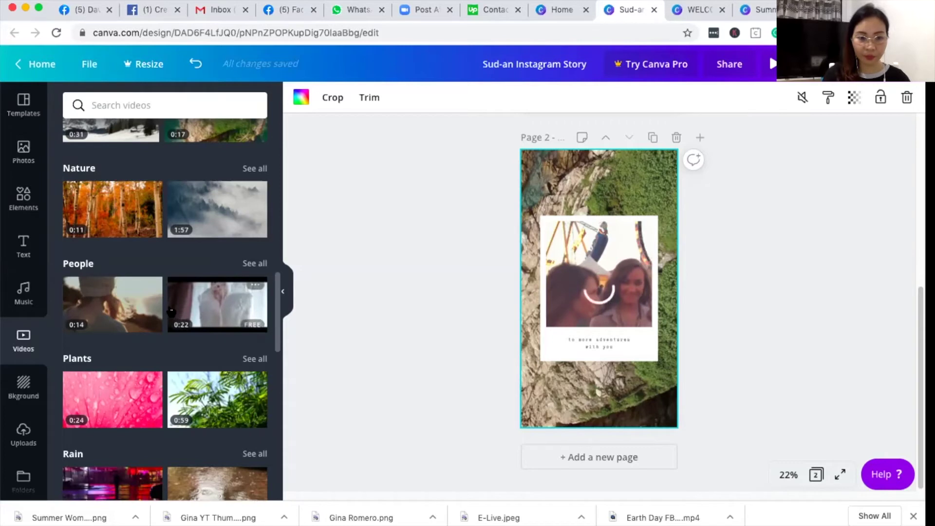
{"action": "mouse_move", "coordinate": [114, 310]}
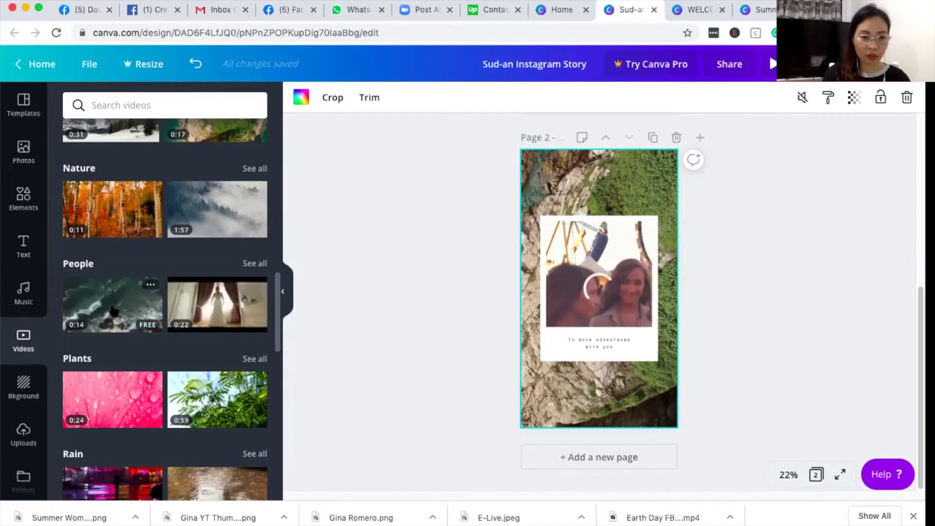
{"action": "left_click_drag", "start_coordinate": [113, 311], "coordinate": [344, 256]}
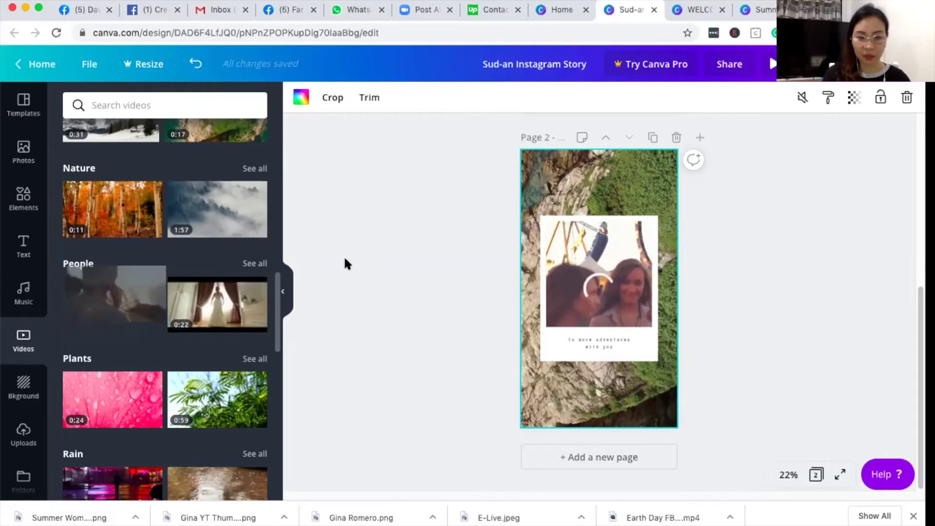
{"action": "left_click_drag", "start_coordinate": [562, 306], "coordinate": [611, 276]}
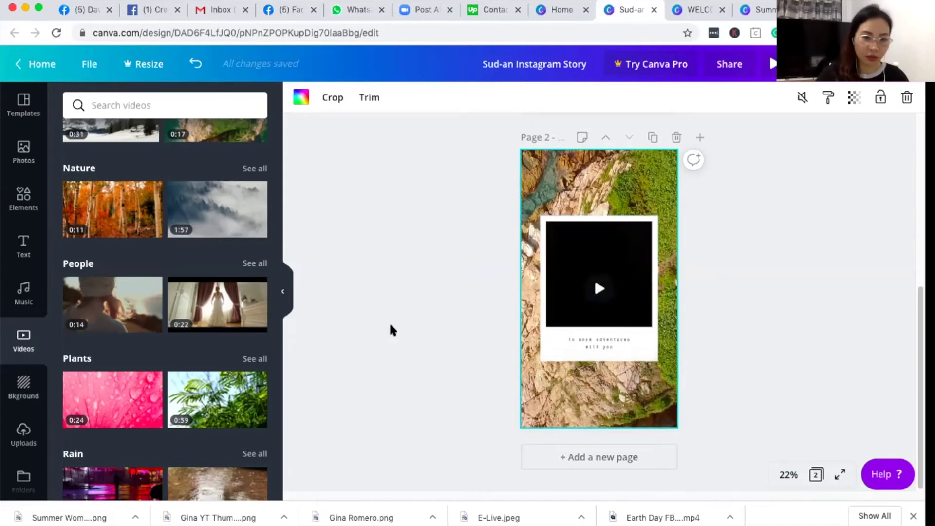
{"action": "scroll", "coordinate": [218, 276], "scroll_direction": "down", "scroll_amount": 6}
{"action": "left_click_drag", "start_coordinate": [215, 273], "coordinate": [520, 171]}
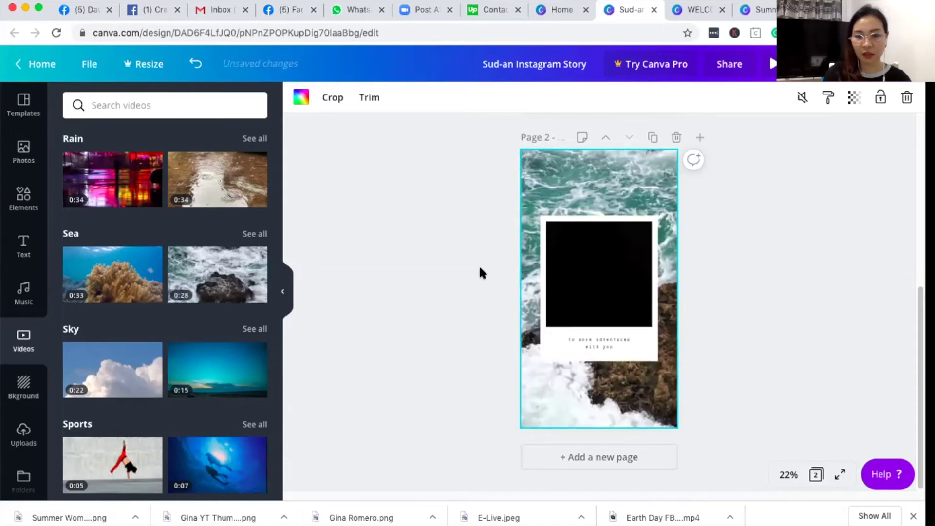
Recolor the card's "to more adventures with you" caption to the dark red from the photo colors
{"action": "left_click", "coordinate": [790, 475]}
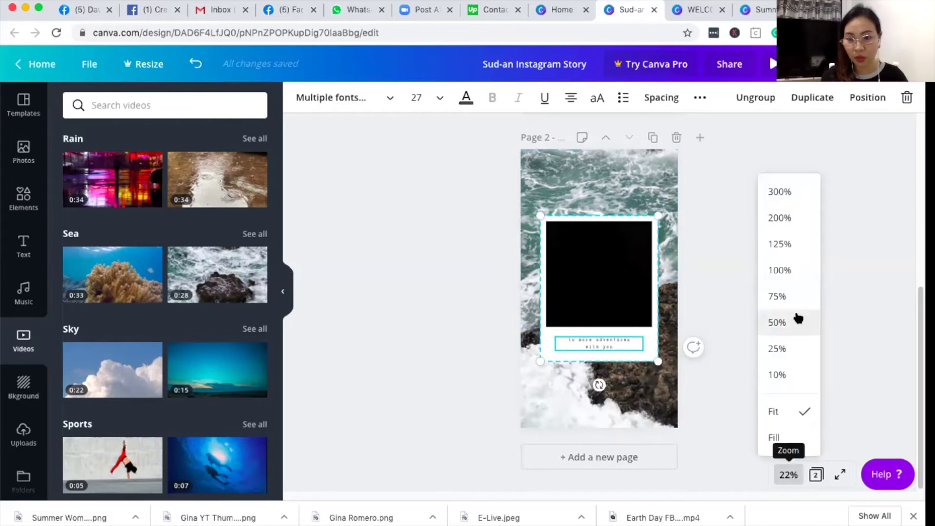
{"action": "left_click", "coordinate": [794, 321]}
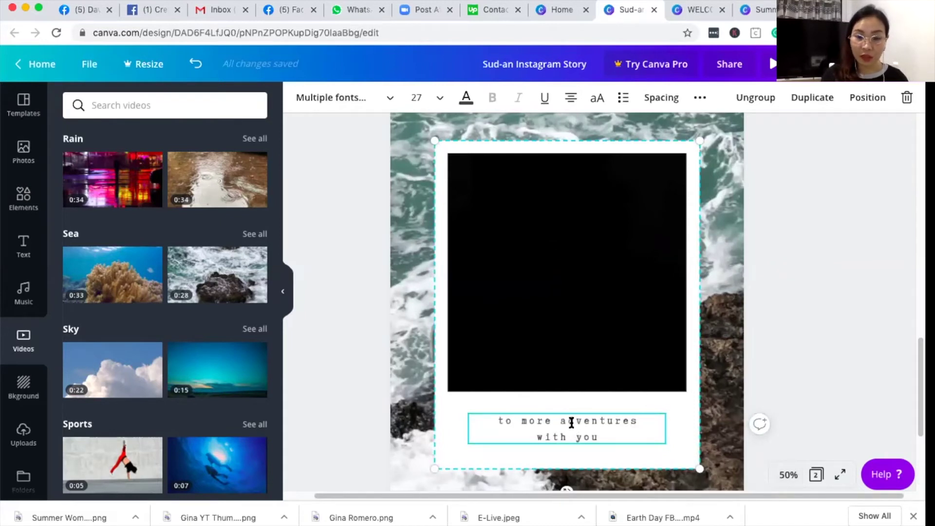
{"action": "left_click", "coordinate": [358, 326]}
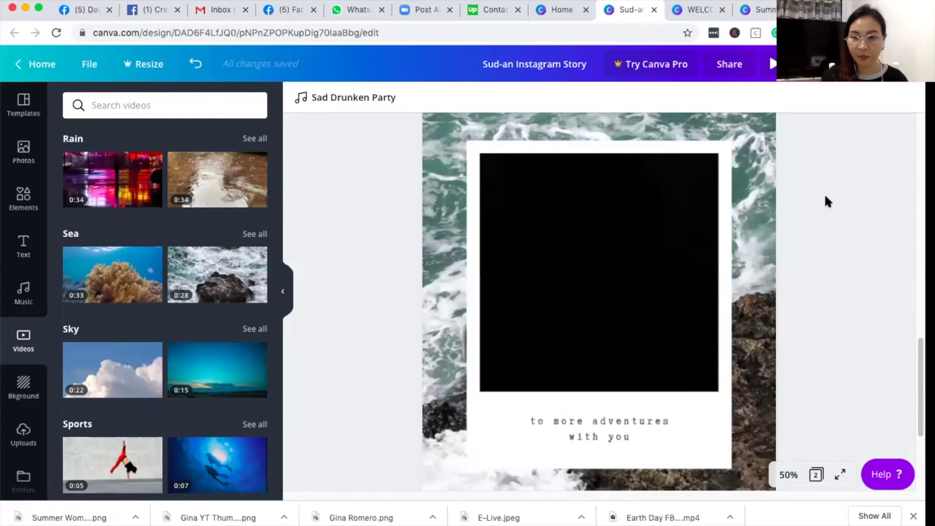
{"action": "scroll", "coordinate": [824, 193], "scroll_direction": "down", "scroll_amount": 3}
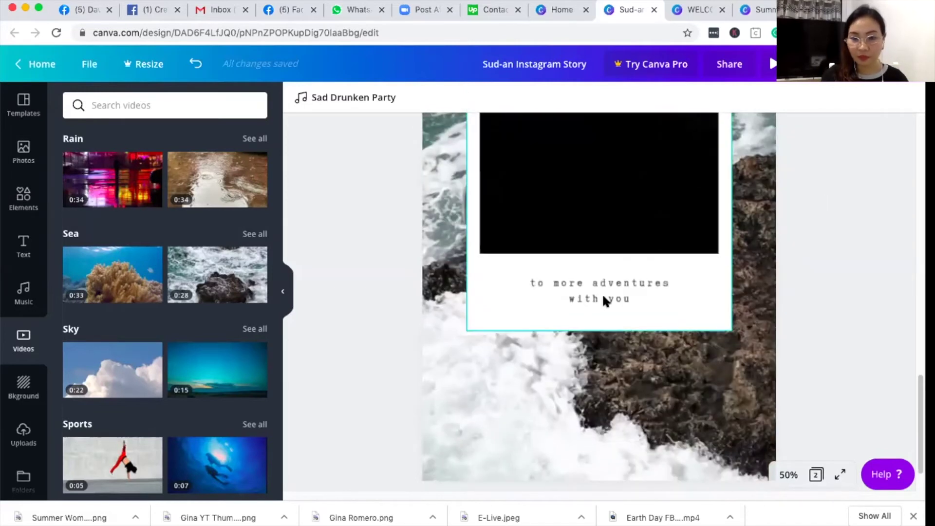
{"action": "left_click", "coordinate": [592, 285]}
{"action": "triple_click", "coordinate": [591, 284]}
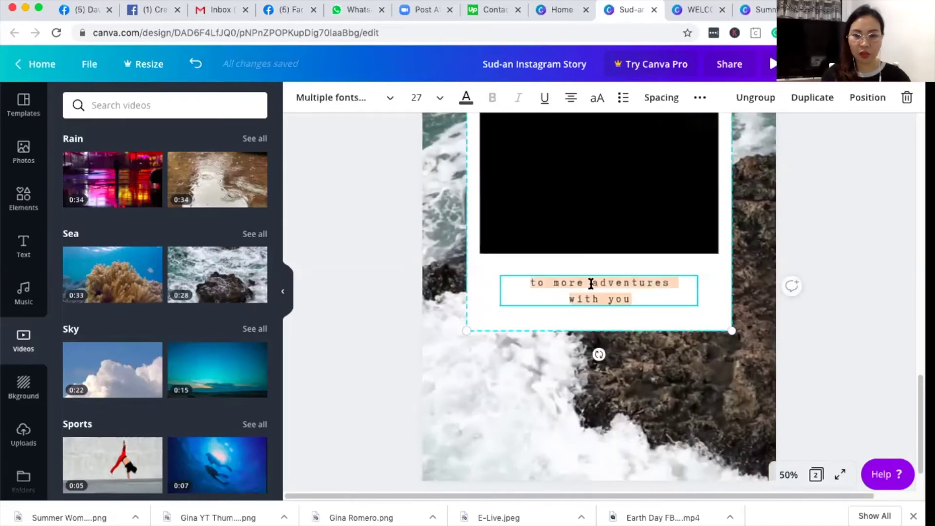
{"action": "left_click", "coordinate": [466, 98]}
{"action": "left_click", "coordinate": [70, 388]}
{"action": "left_click", "coordinate": [135, 392]}
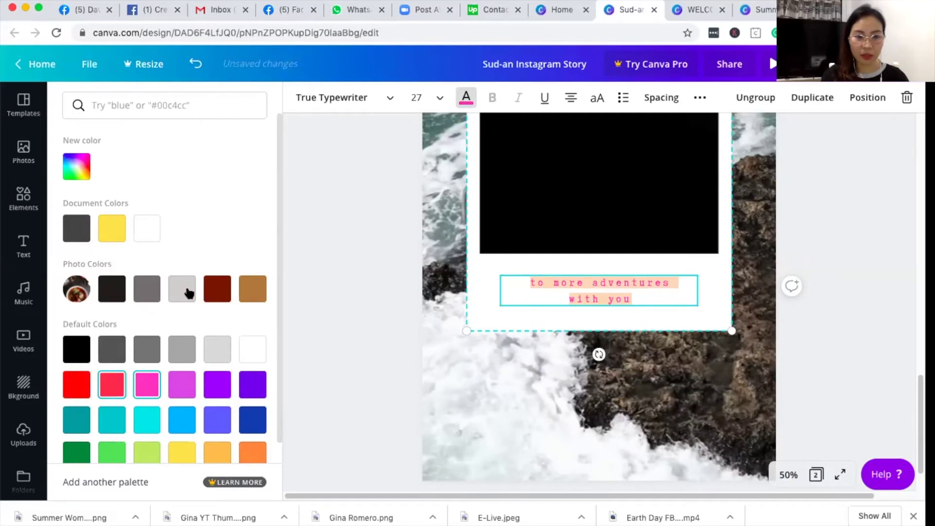
{"action": "left_click", "coordinate": [223, 291]}
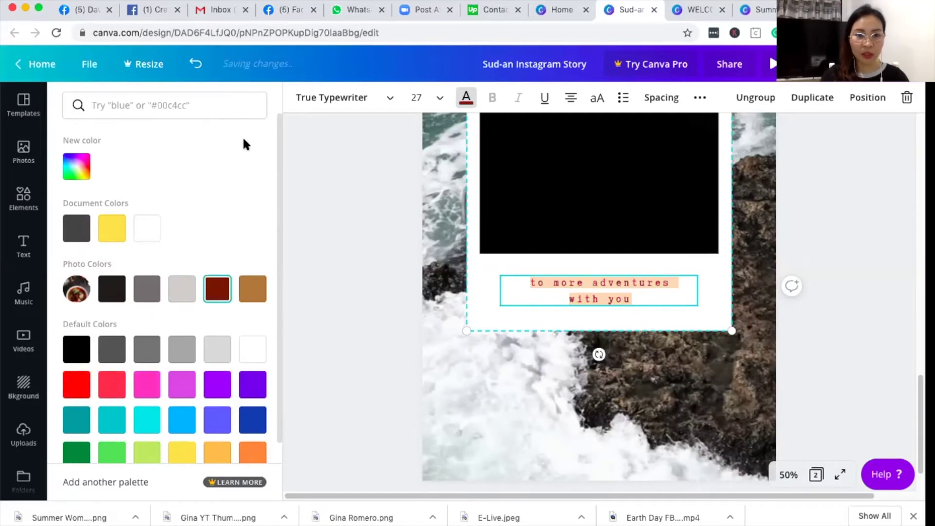
Search the fonts for "Handwriting" and set the caption's font to Gochi Hand
{"action": "left_click", "coordinate": [387, 100]}
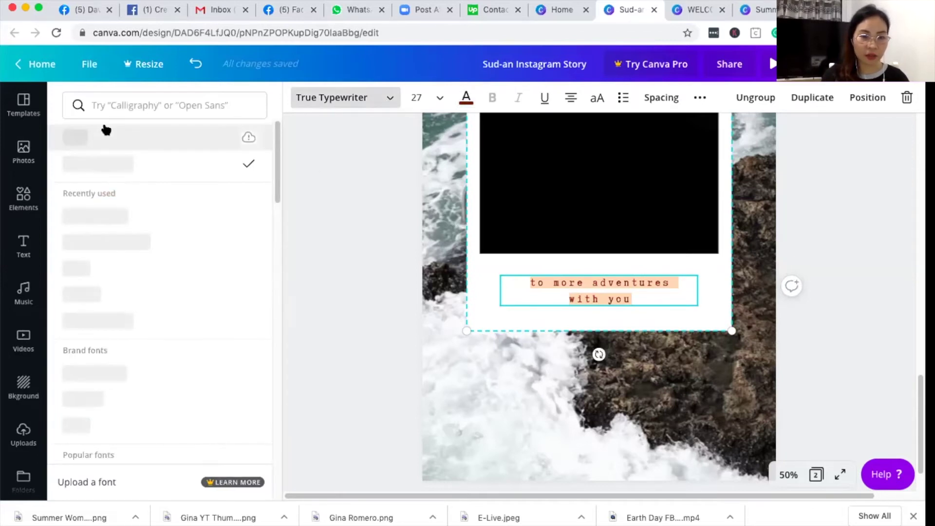
{"action": "left_click", "coordinate": [100, 104]}
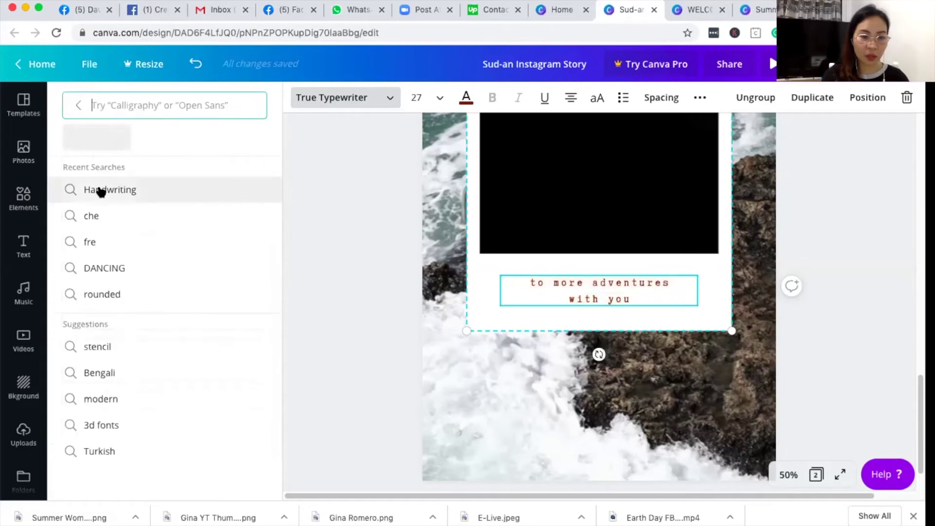
{"action": "left_click", "coordinate": [101, 190]}
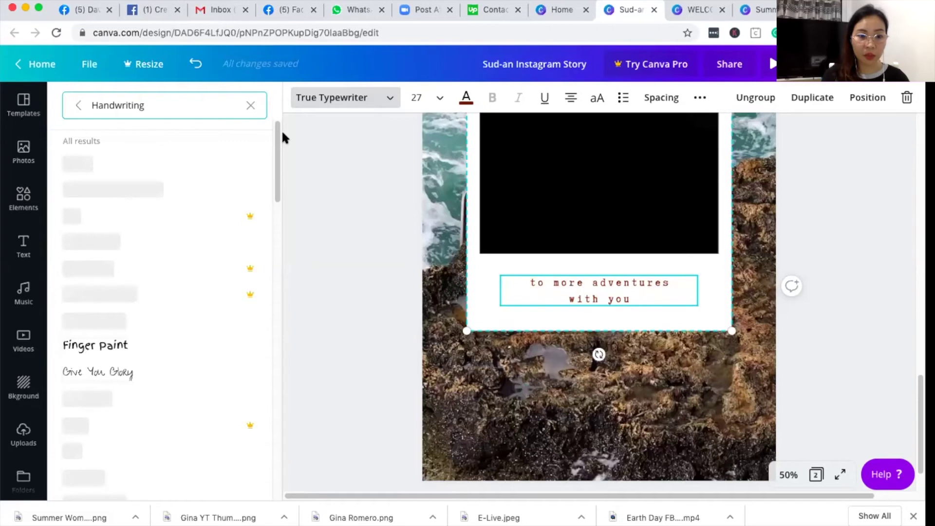
{"action": "left_click", "coordinate": [95, 372]}
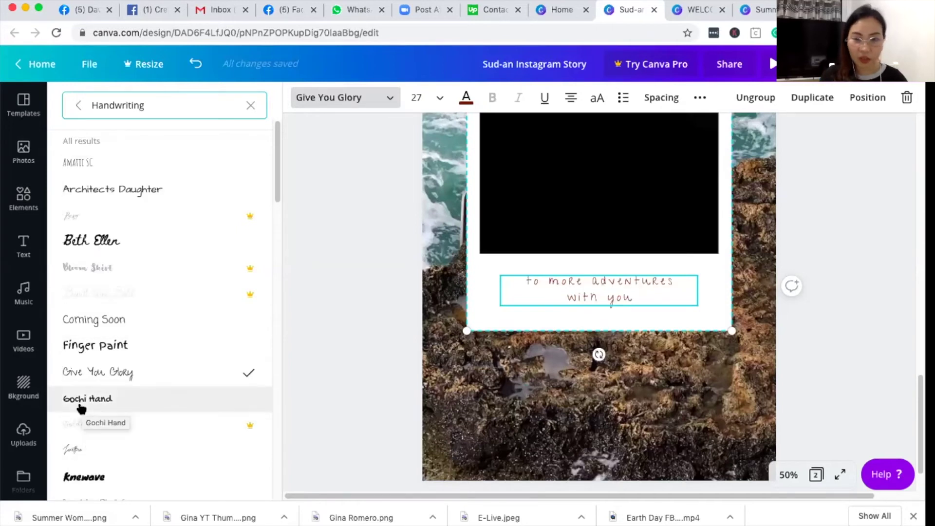
{"action": "left_click", "coordinate": [82, 408]}
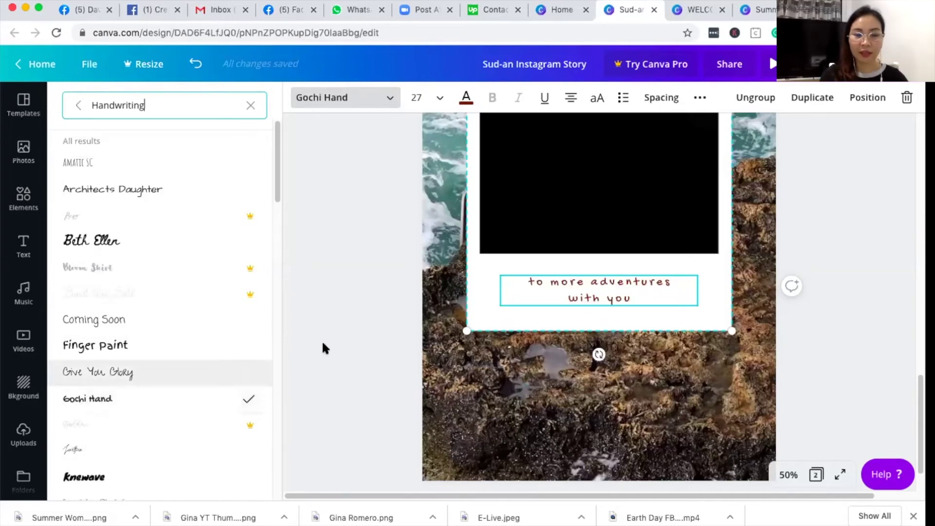
View page 2 at 25% zoom and check the framed video and the sea background
{"action": "scroll", "coordinate": [334, 348], "scroll_direction": "up", "scroll_amount": 3}
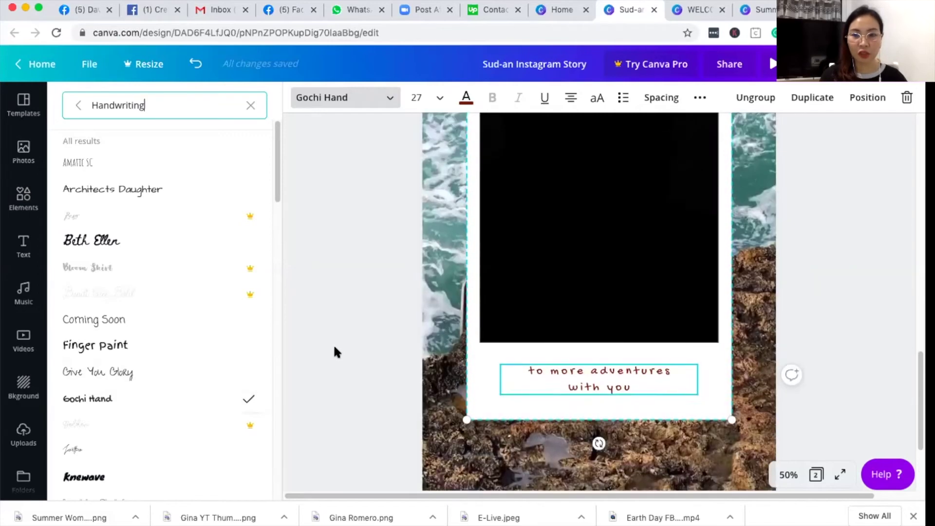
{"action": "left_click", "coordinate": [785, 477]}
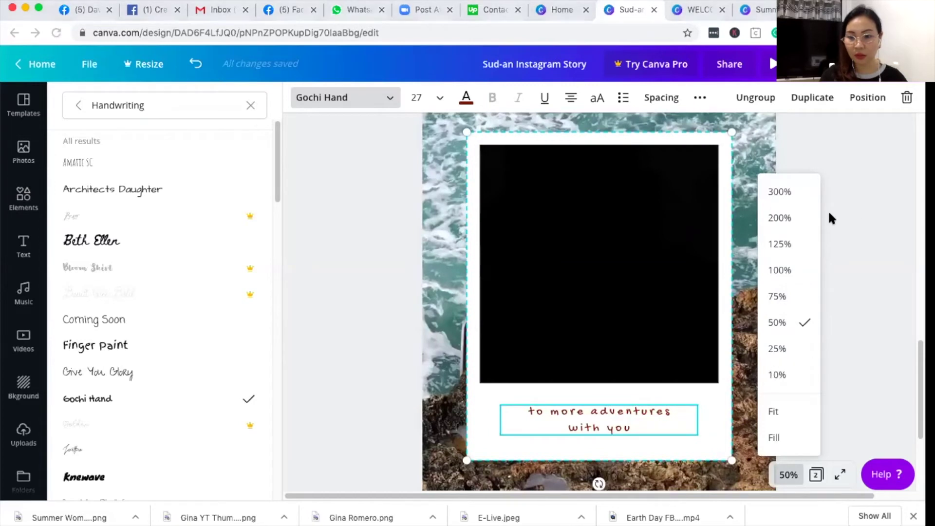
{"action": "left_click", "coordinate": [774, 350]}
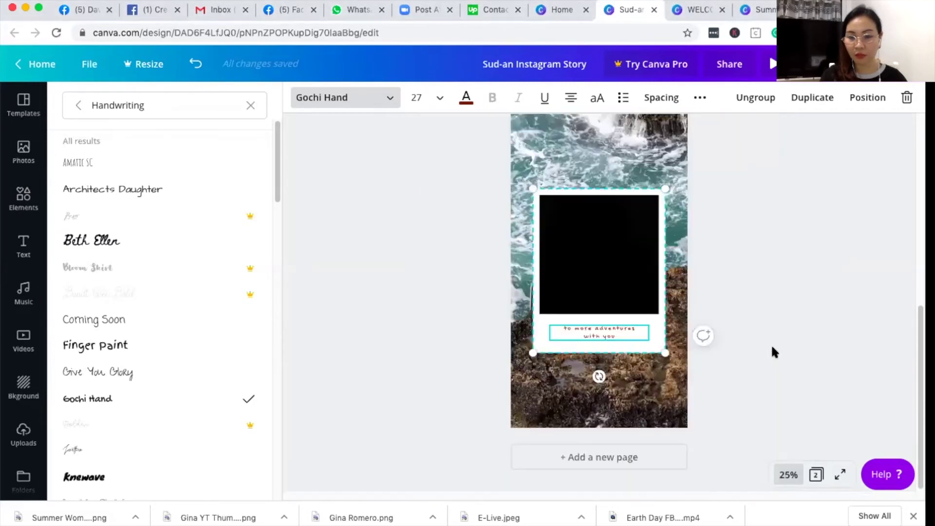
{"action": "left_click", "coordinate": [541, 246]}
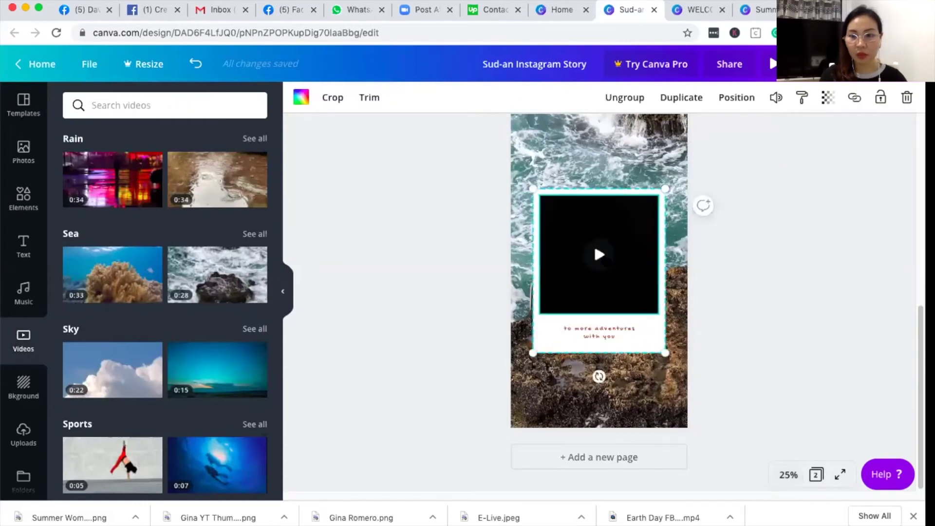
{"action": "left_click", "coordinate": [593, 241]}
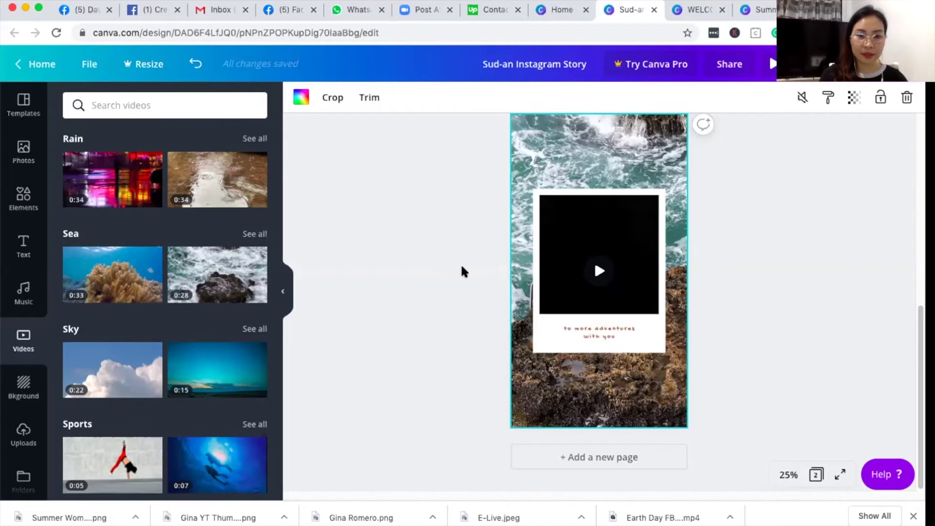
{"action": "scroll", "coordinate": [461, 266], "scroll_direction": "up", "scroll_amount": 2}
{"action": "scroll", "coordinate": [462, 266], "scroll_direction": "down", "scroll_amount": 1}
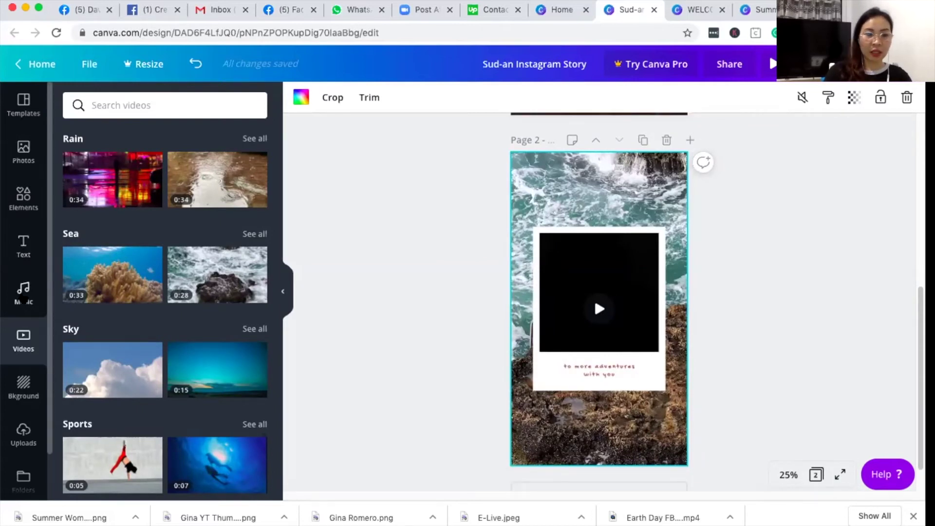
Preview the Blizzards track from the Travel music category and add it to the Instagram Story as its soundtrack
{"action": "left_click", "coordinate": [22, 298]}
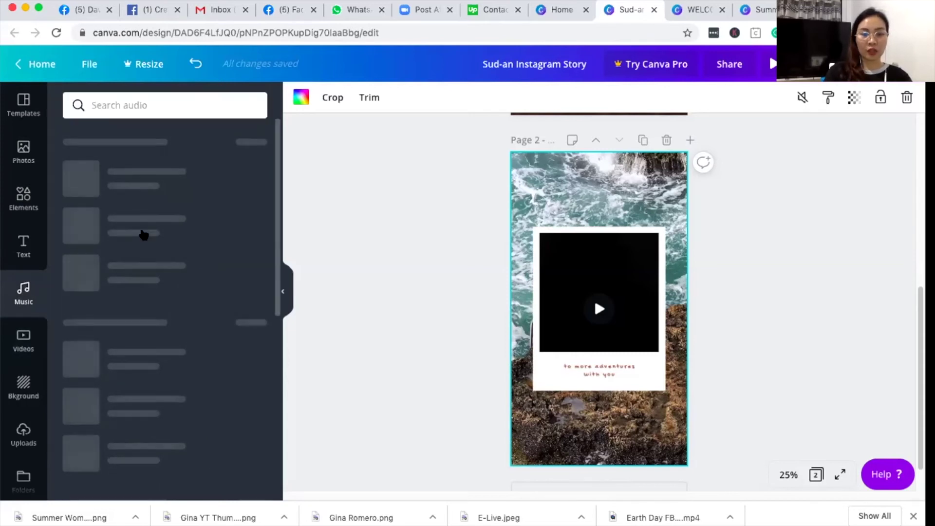
{"action": "scroll", "coordinate": [143, 235], "scroll_direction": "down", "scroll_amount": 2}
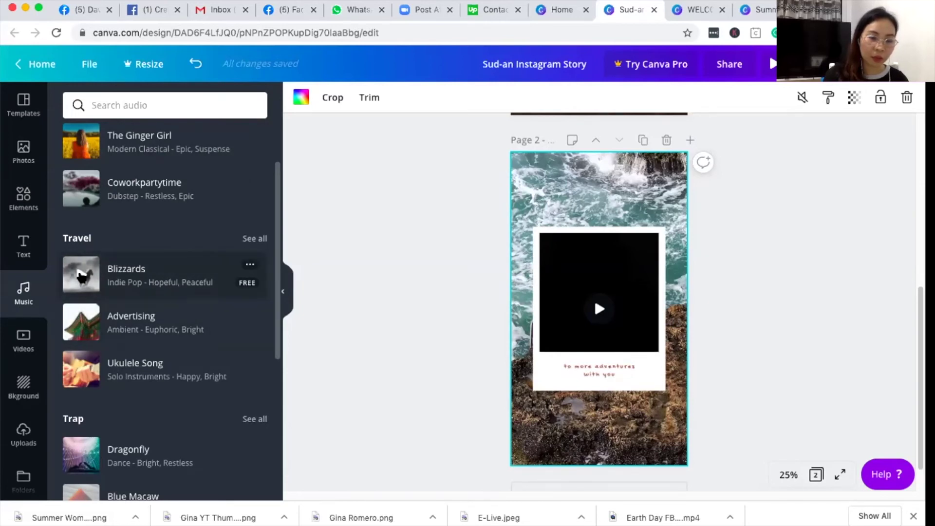
{"action": "left_click", "coordinate": [81, 277]}
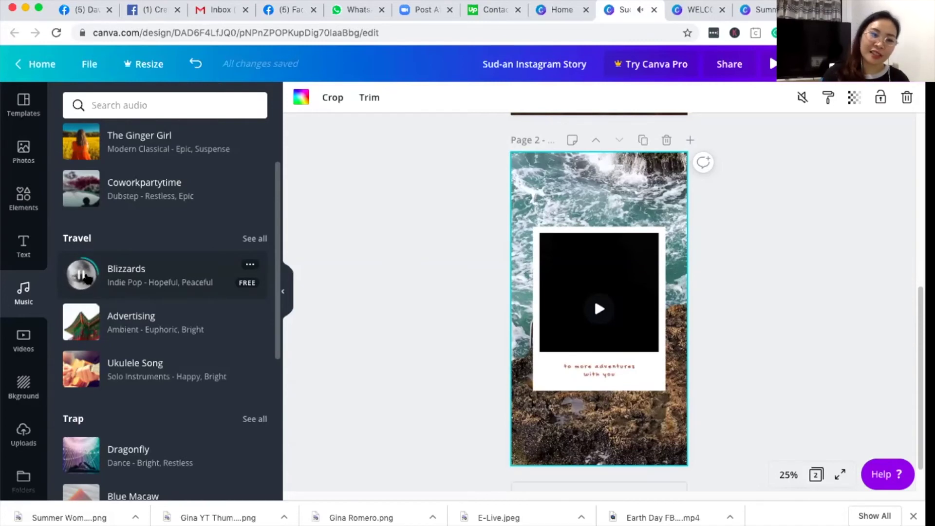
{"action": "left_click", "coordinate": [79, 277]}
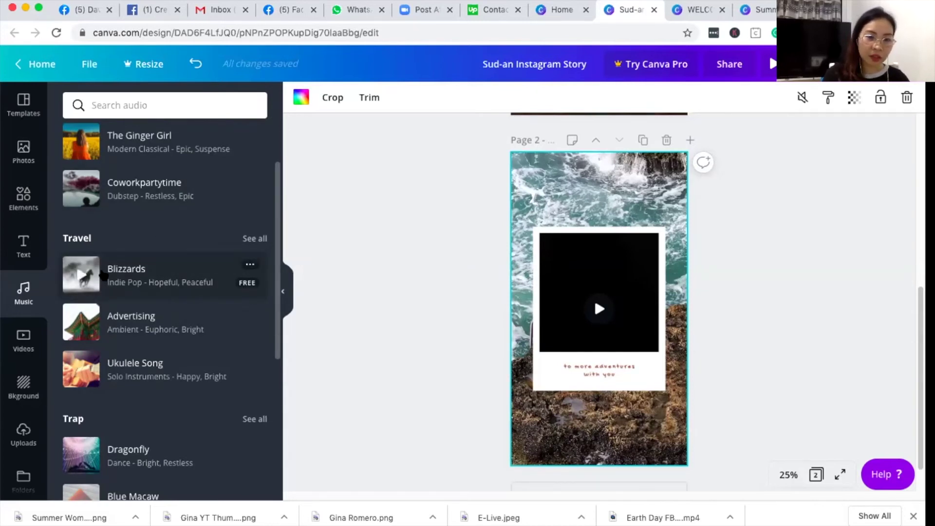
{"action": "left_click_drag", "start_coordinate": [375, 176], "coordinate": [587, 209]}
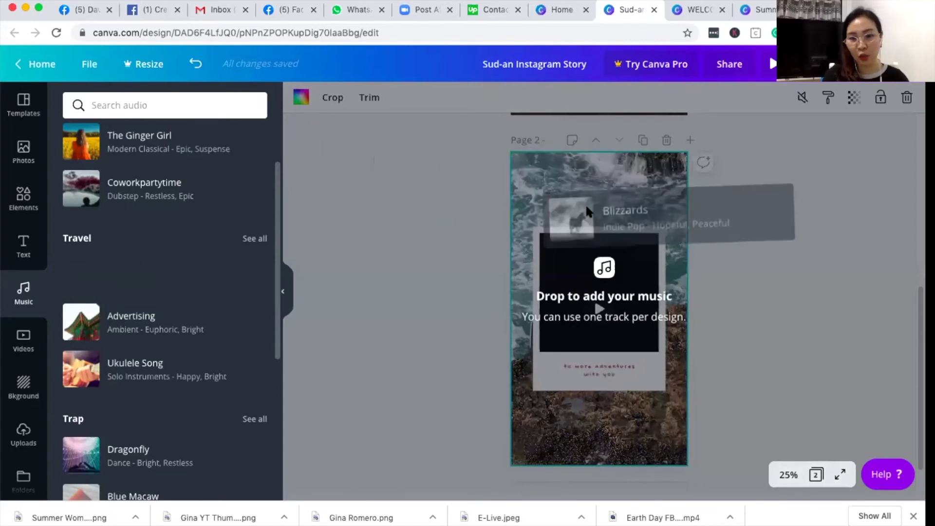
{"action": "left_click_drag", "start_coordinate": [587, 209], "coordinate": [573, 275]}
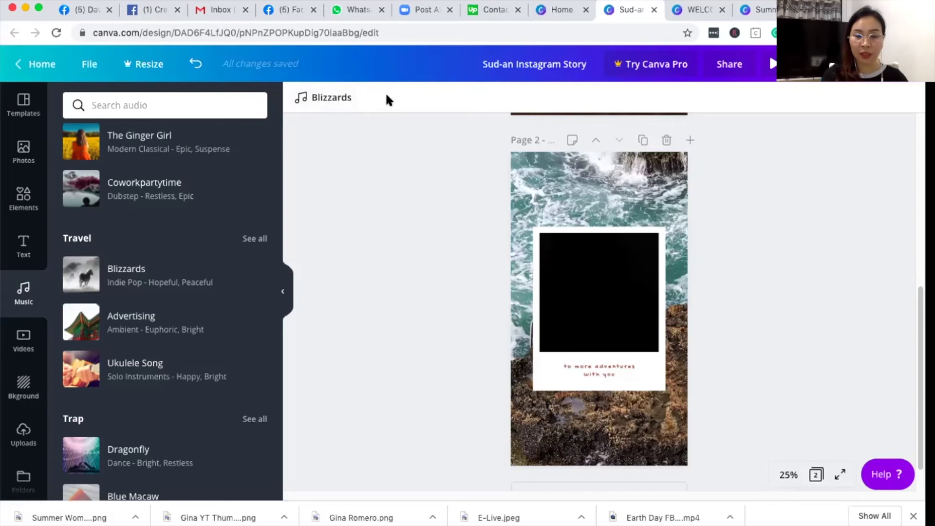
Open the Blizzards track's audio controls and examine its waveform, length and volume options
{"action": "left_click", "coordinate": [559, 180]}
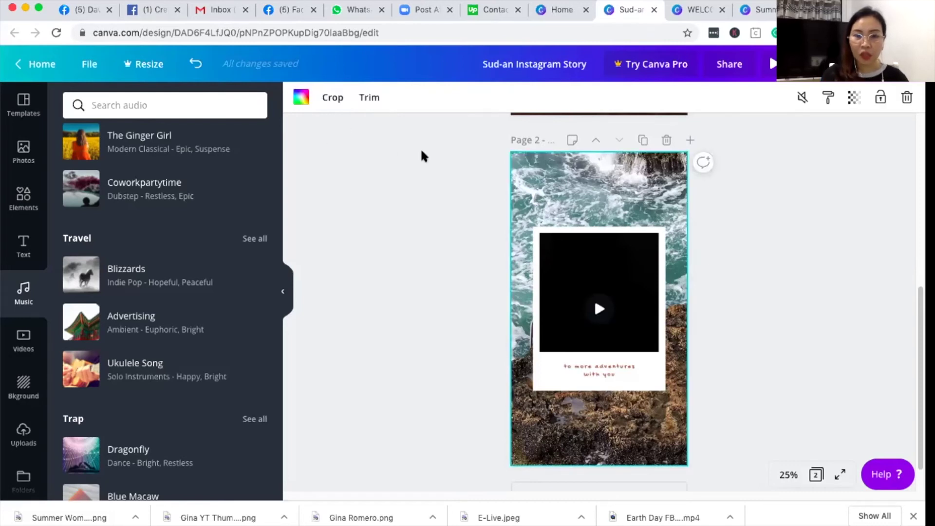
{"action": "left_click", "coordinate": [336, 161]}
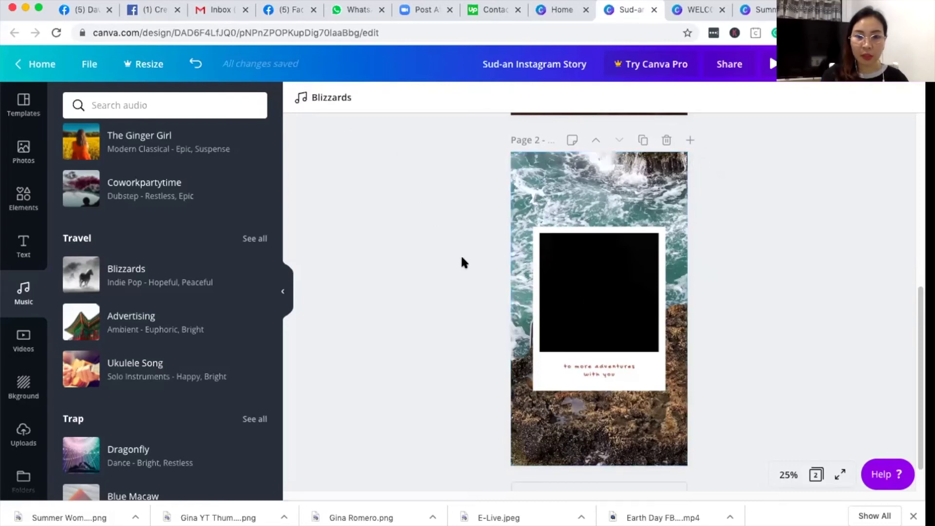
{"action": "left_click", "coordinate": [533, 167]}
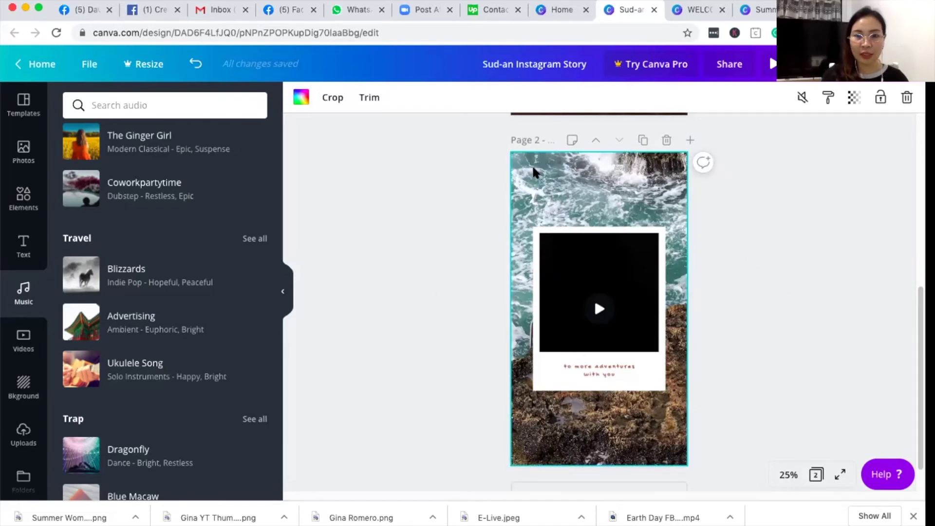
{"action": "left_click", "coordinate": [466, 172]}
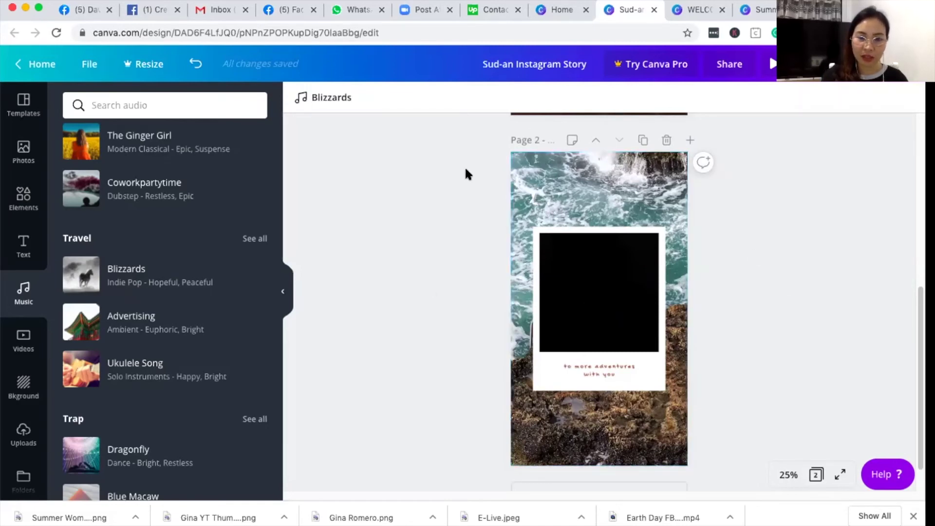
{"action": "left_click", "coordinate": [326, 96]}
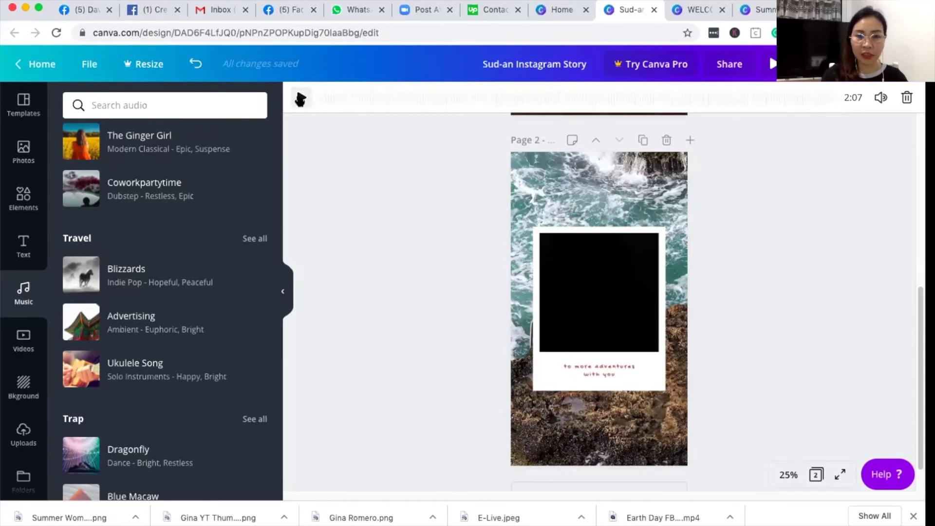
{"action": "left_click", "coordinate": [681, 116]}
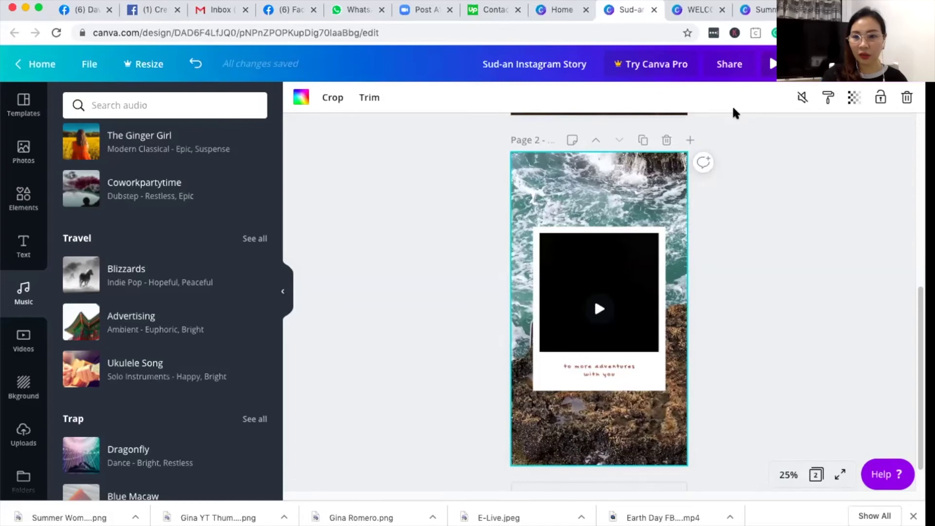
Play the full story preview with the music, check page 2's playback, and return to the editor
{"action": "left_click", "coordinate": [773, 64]}
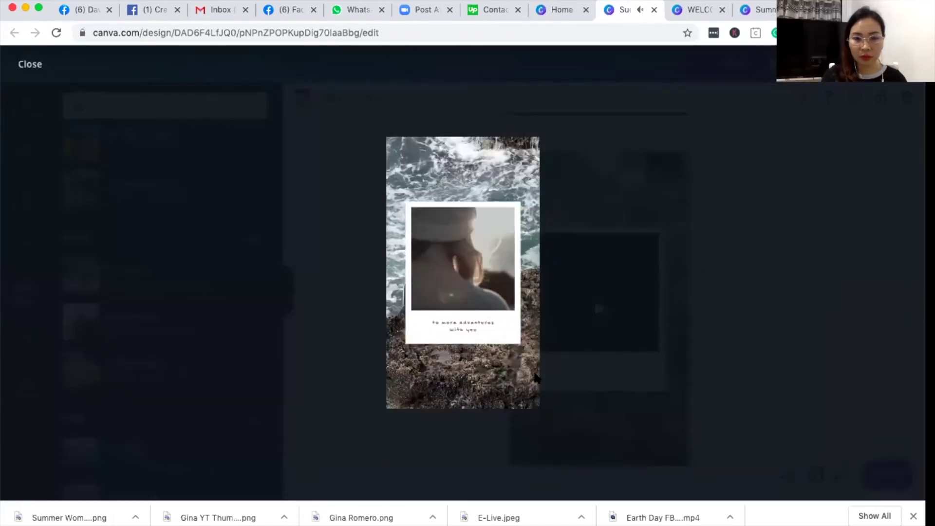
{"action": "mouse_move", "coordinate": [533, 379]}
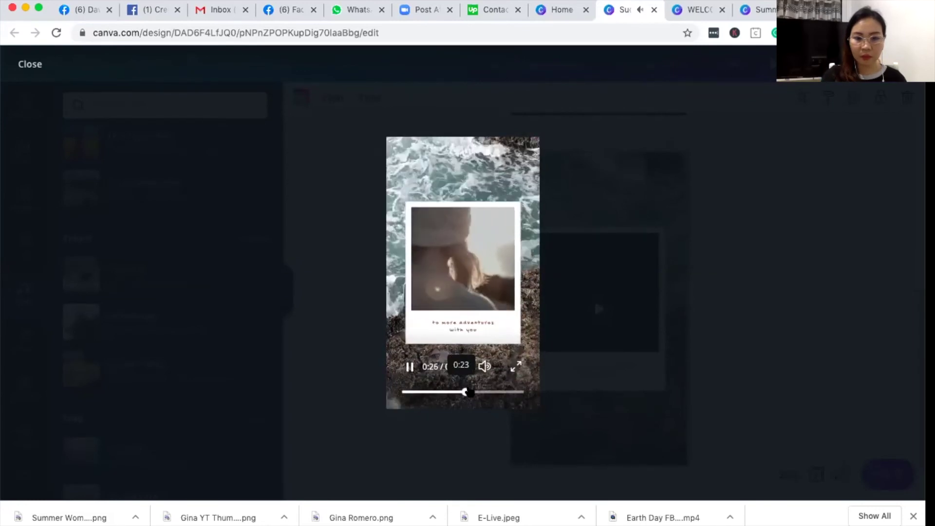
{"action": "left_click", "coordinate": [32, 64]}
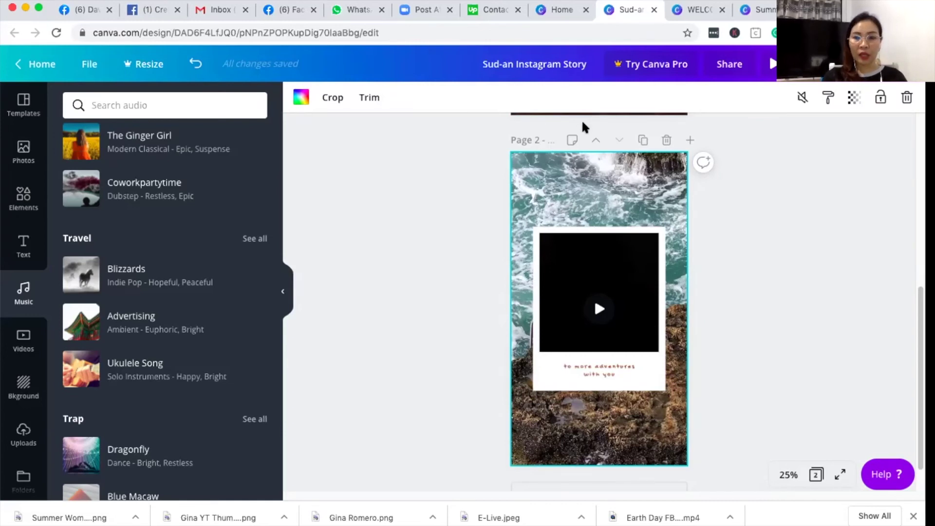
{"action": "left_click", "coordinate": [410, 220]}
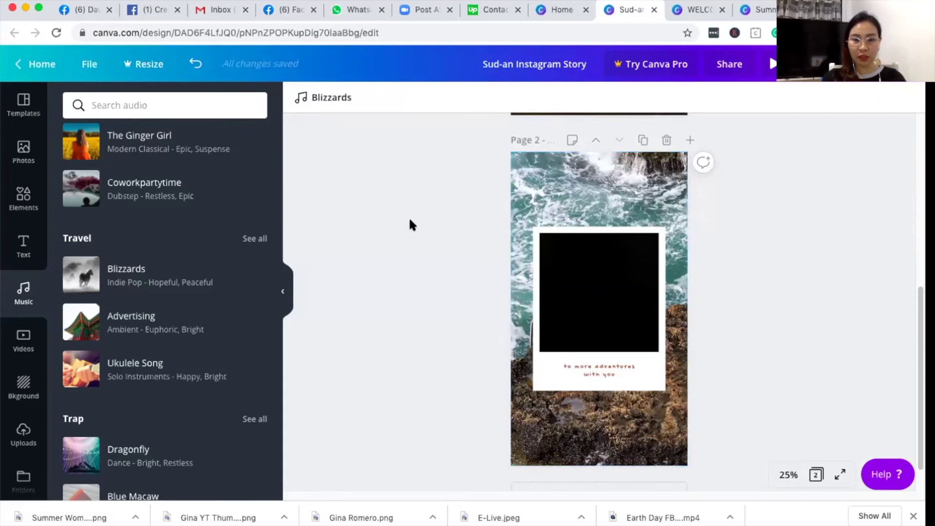
Reposition page 2's sea background video within its crop so more water shows and the rocks sit in the lower-right corner
{"action": "left_click", "coordinate": [545, 178]}
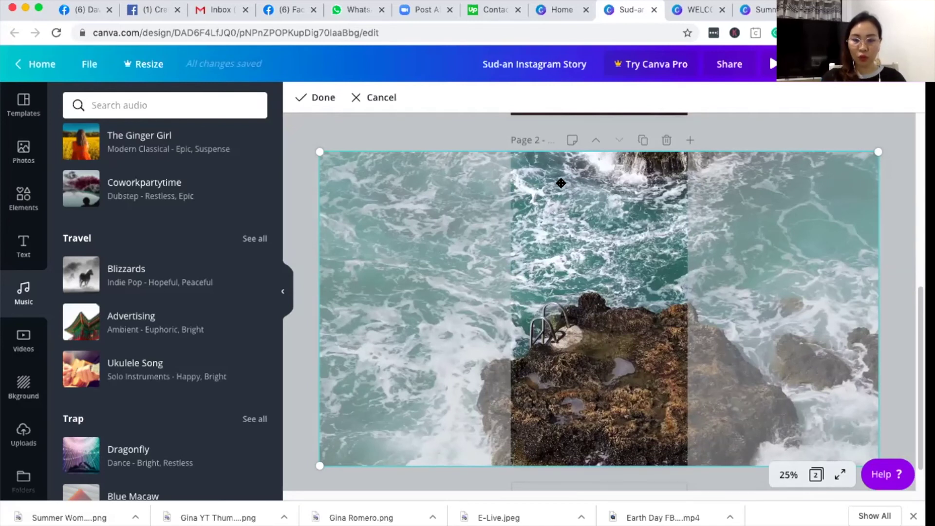
{"action": "left_click_drag", "start_coordinate": [524, 184], "coordinate": [671, 217]}
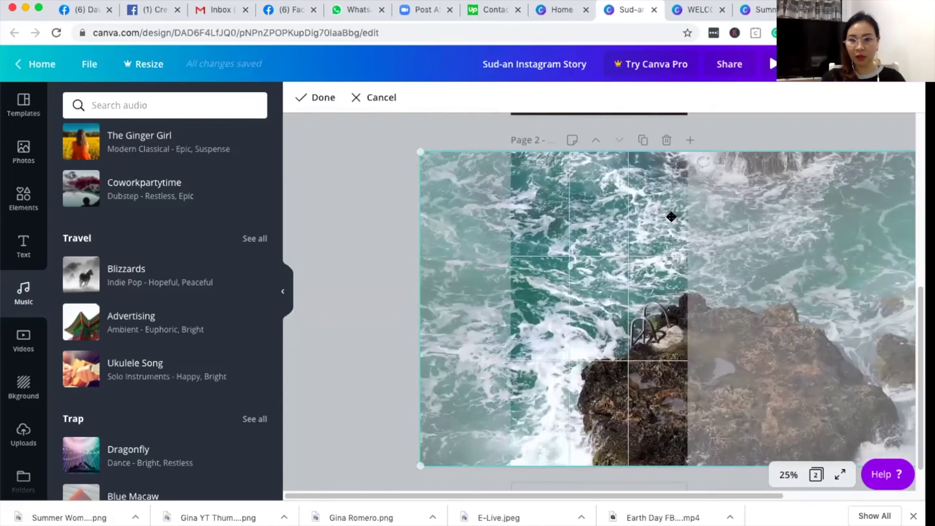
{"action": "left_click", "coordinate": [309, 98]}
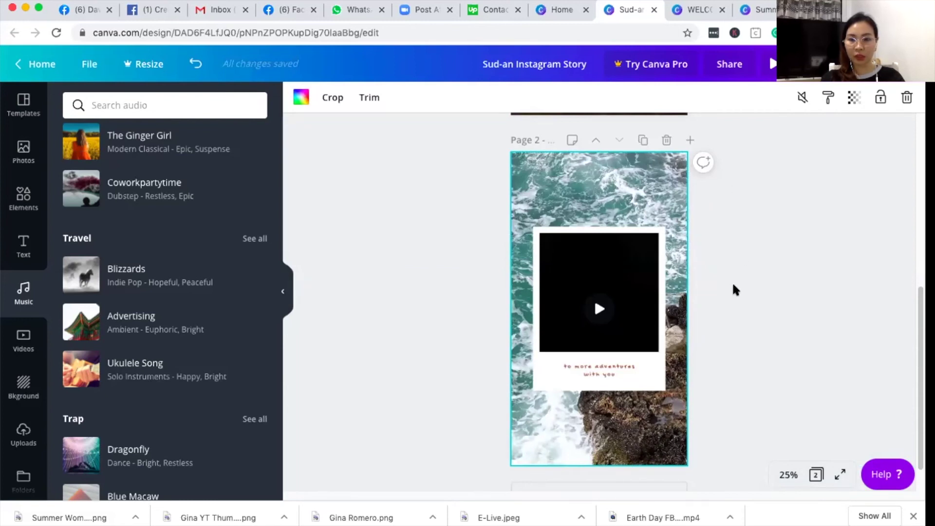
Play the People video inside page 2's framed card to check how it looks
{"action": "left_click", "coordinate": [598, 282]}
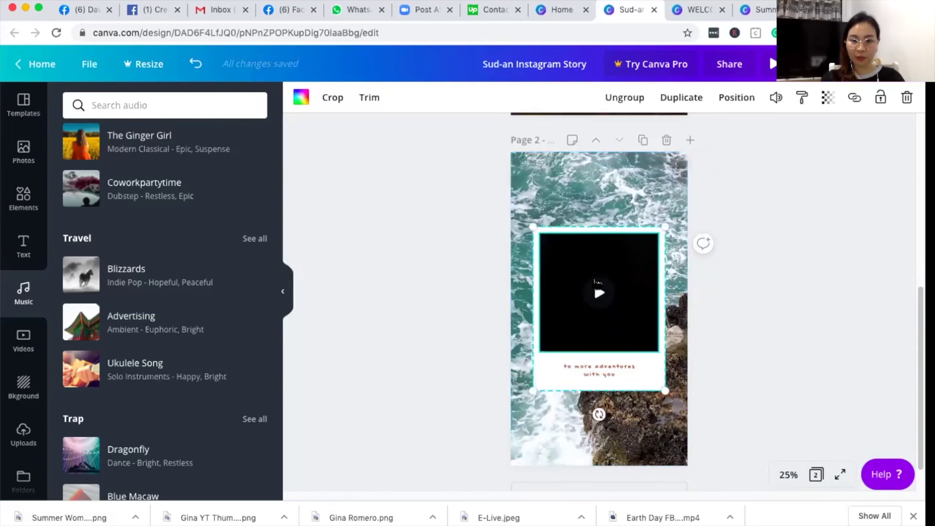
{"action": "left_click", "coordinate": [598, 292]}
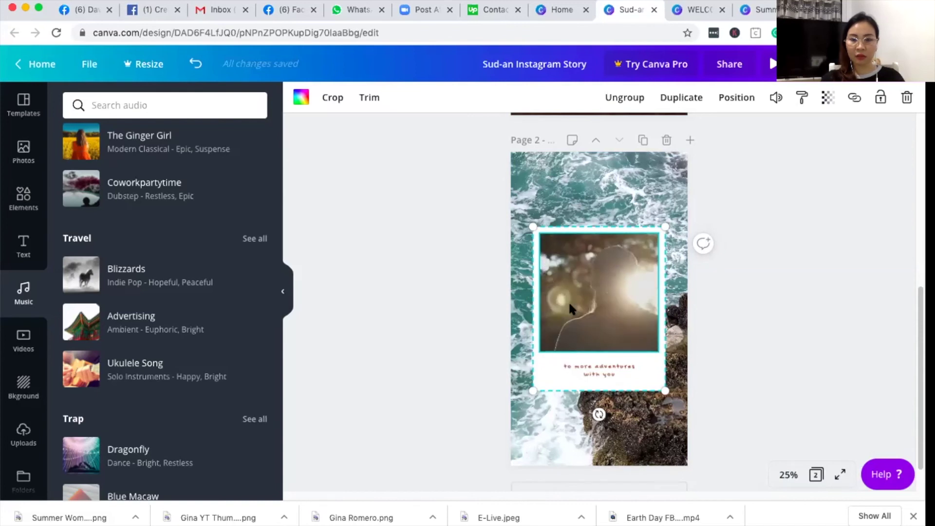
{"action": "mouse_move", "coordinate": [626, 306]}
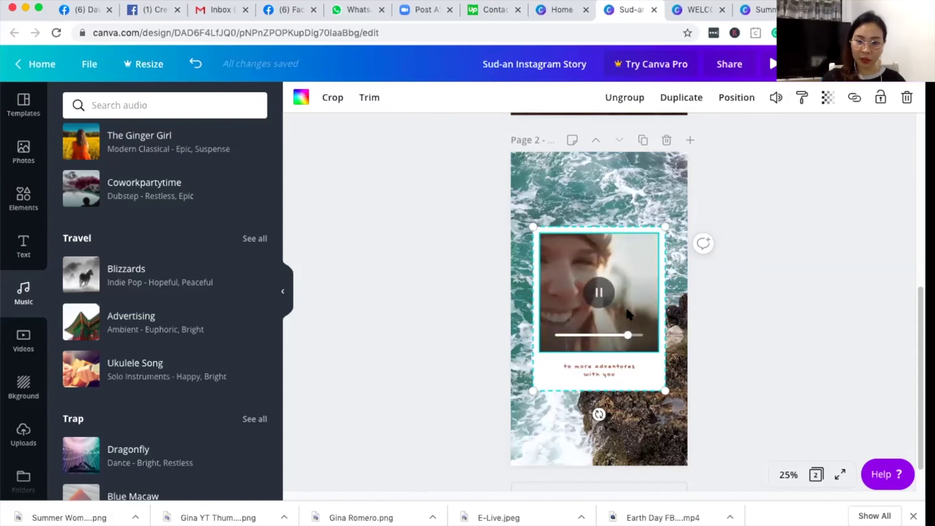
{"action": "left_click", "coordinate": [488, 225]}
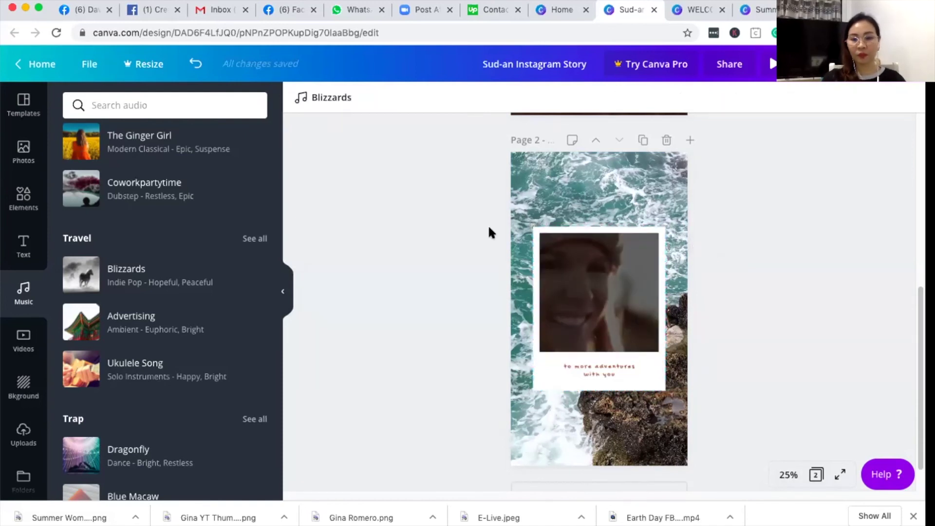
{"action": "left_click", "coordinate": [557, 175]}
{"action": "left_click", "coordinate": [475, 184]}
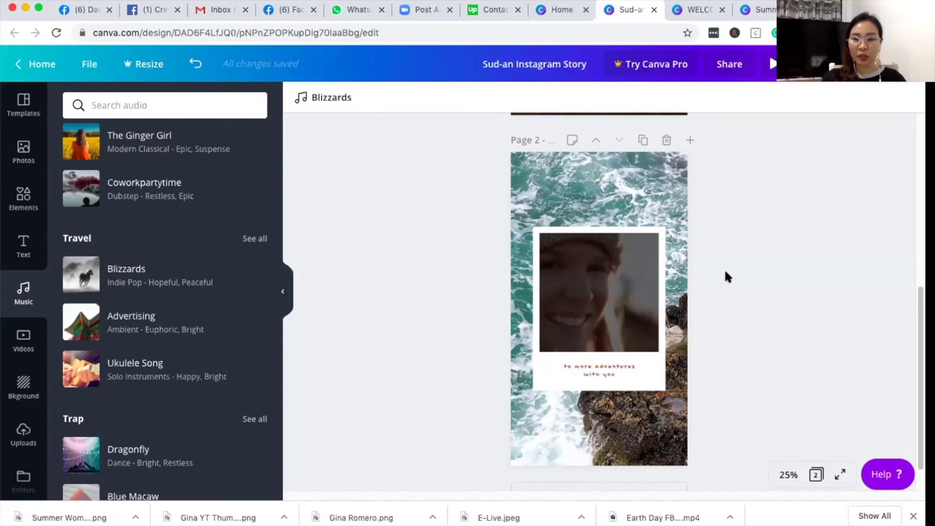
{"action": "scroll", "coordinate": [725, 271], "scroll_direction": "up", "scroll_amount": 2}
{"action": "scroll", "coordinate": [725, 274], "scroll_direction": "down", "scroll_amount": 2}
{"action": "scroll", "coordinate": [725, 274], "scroll_direction": "up", "scroll_amount": 1}
{"action": "scroll", "coordinate": [725, 274], "scroll_direction": "down", "scroll_amount": 1}
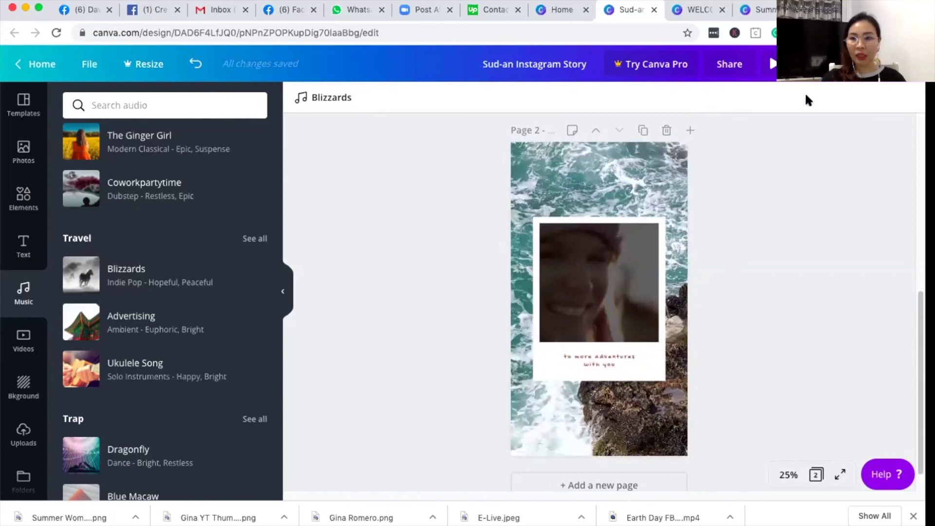
Download only page 2 of the story as a Video file
{"action": "left_click", "coordinate": [823, 64]}
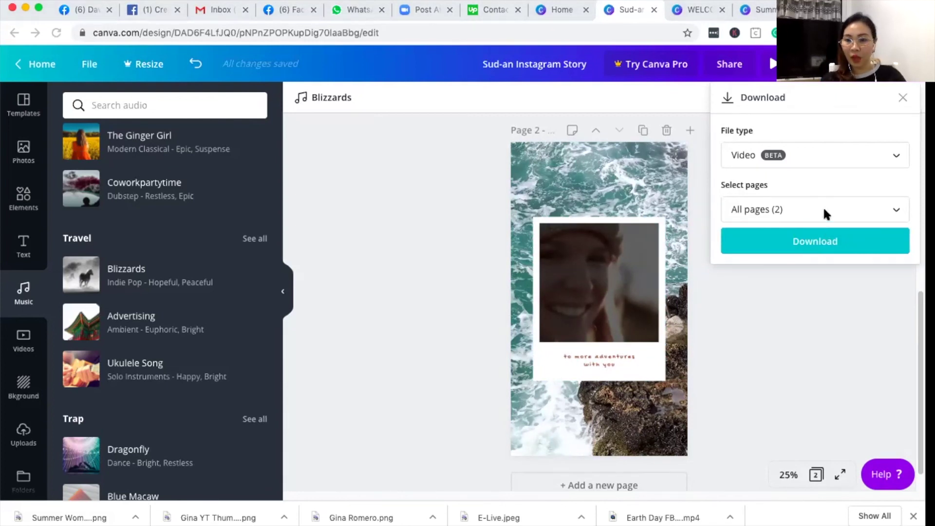
{"action": "left_click", "coordinate": [881, 212]}
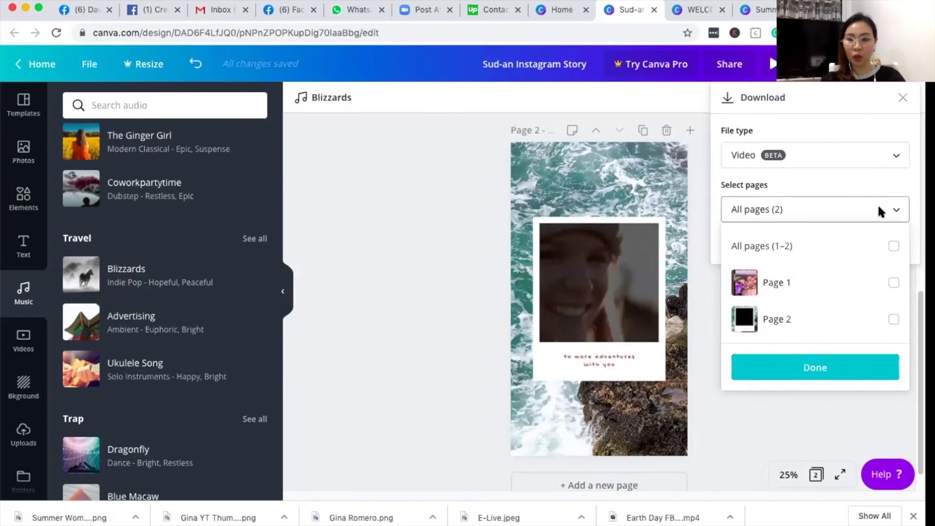
{"action": "left_click", "coordinate": [834, 213]}
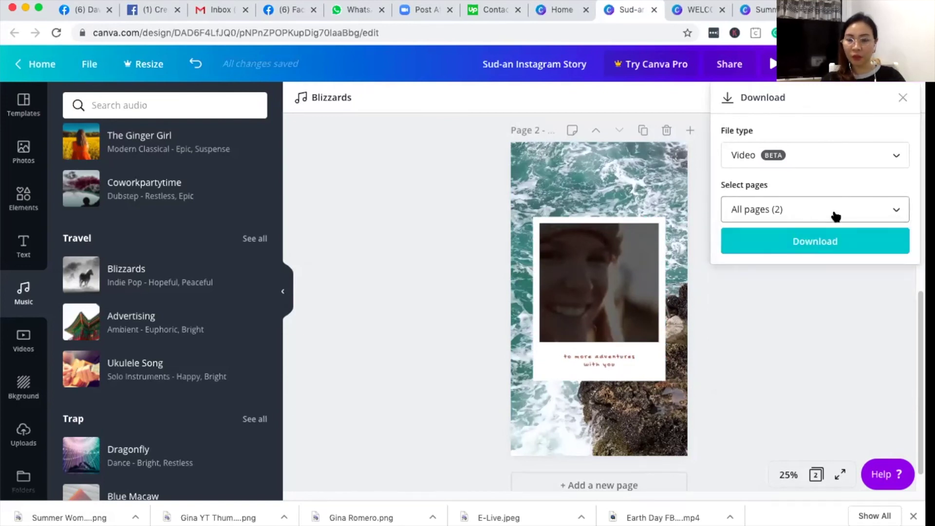
{"action": "left_click", "coordinate": [743, 212]}
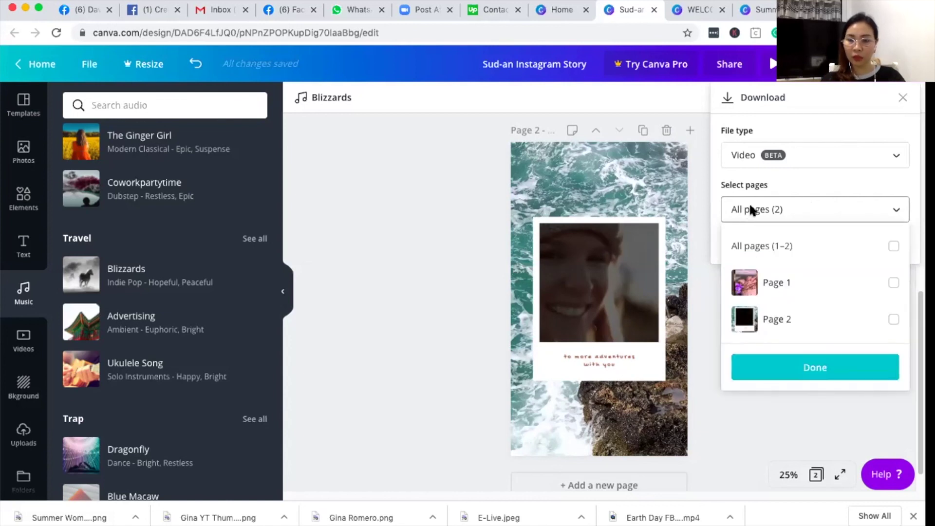
{"action": "left_click", "coordinate": [894, 321]}
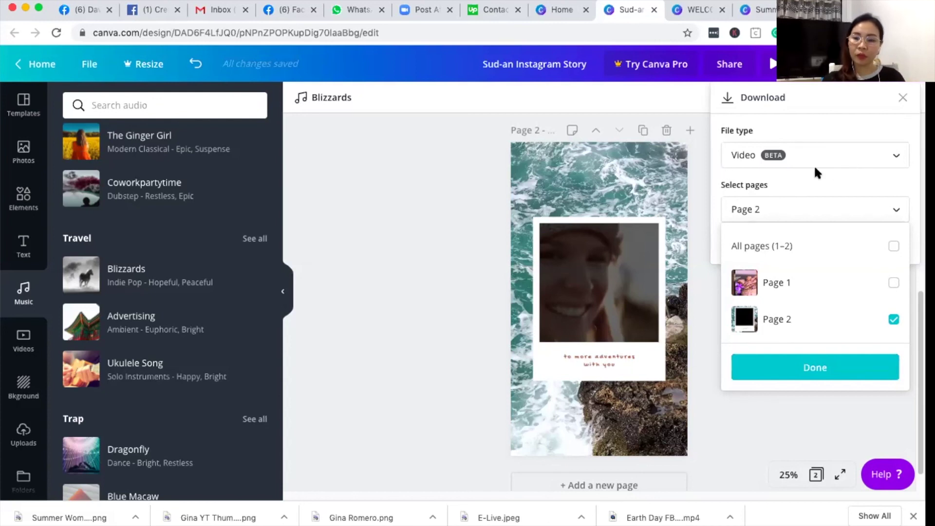
{"action": "left_click", "coordinate": [829, 364]}
{"action": "left_click", "coordinate": [803, 247]}
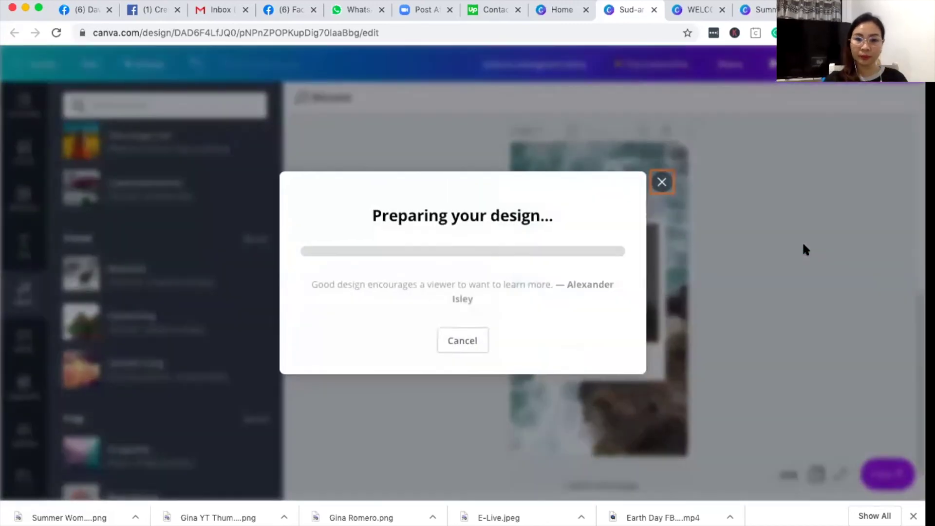